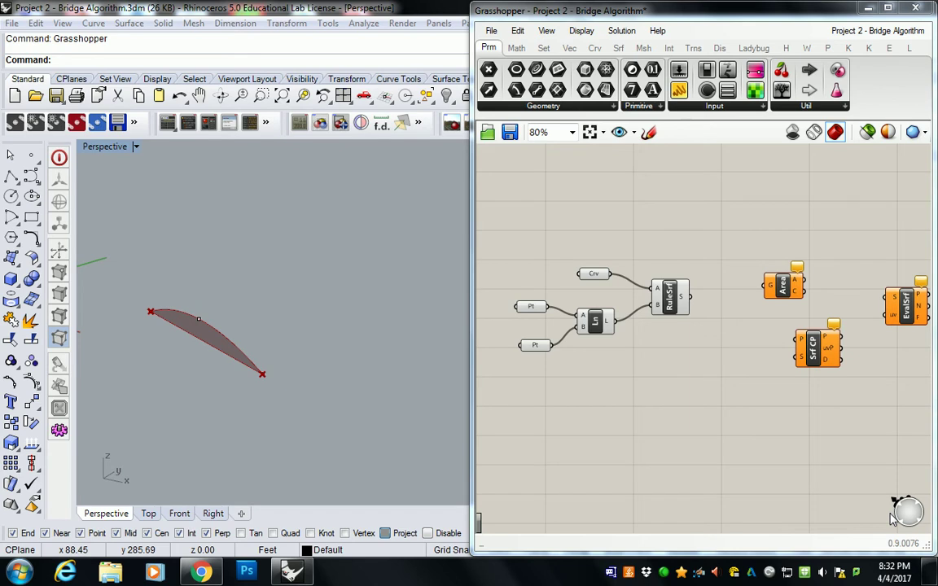
# Feed RuleSrf's surface into Area and arrange the Srf CP and EvalSrf components
pyautogui.moveTo(731, 239); pyautogui.dragTo(675, 226, button='right')
pyautogui.click(574, 294)
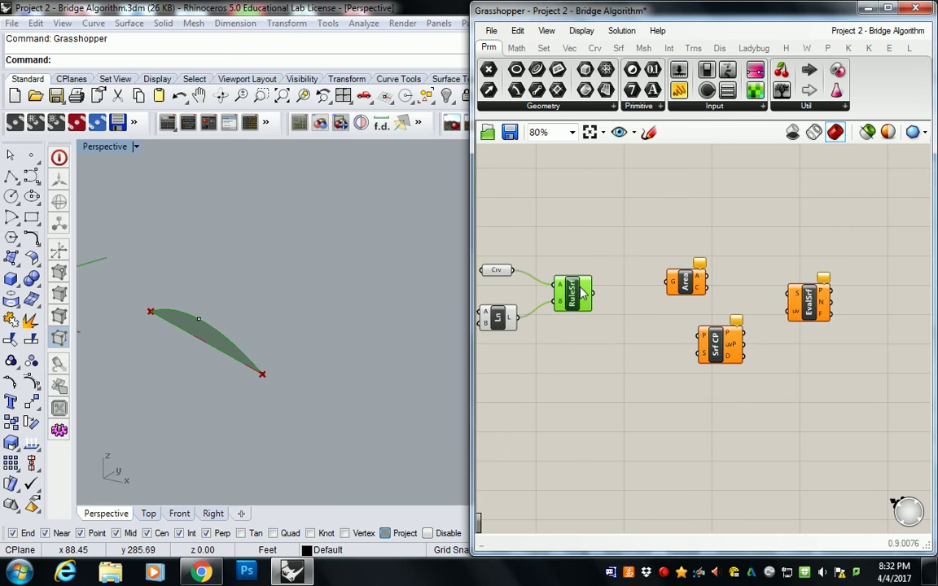
pyautogui.click(685, 282)
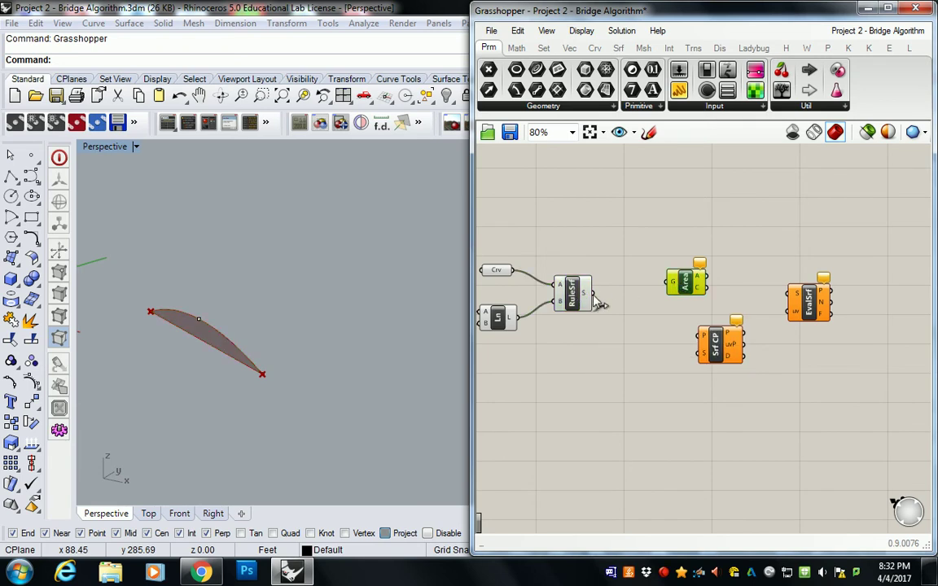
pyautogui.moveTo(592, 293); pyautogui.dragTo(643, 294)
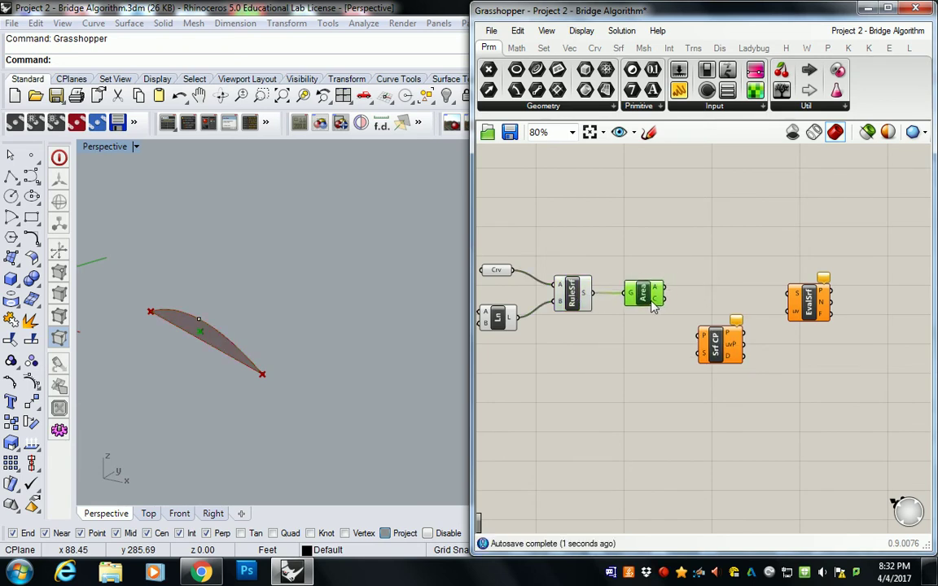
pyautogui.moveTo(737, 364); pyautogui.dragTo(729, 371)
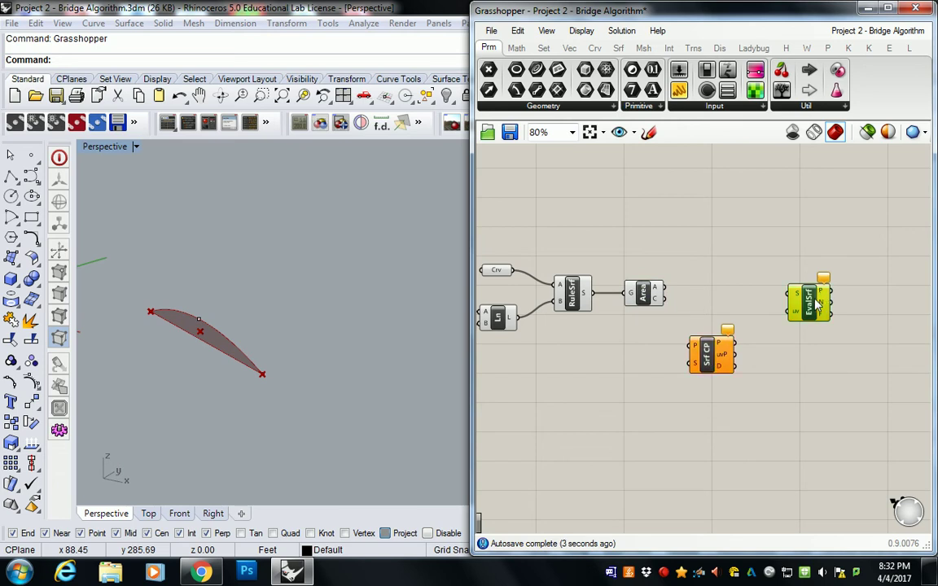
pyautogui.moveTo(798, 314); pyautogui.dragTo(790, 328)
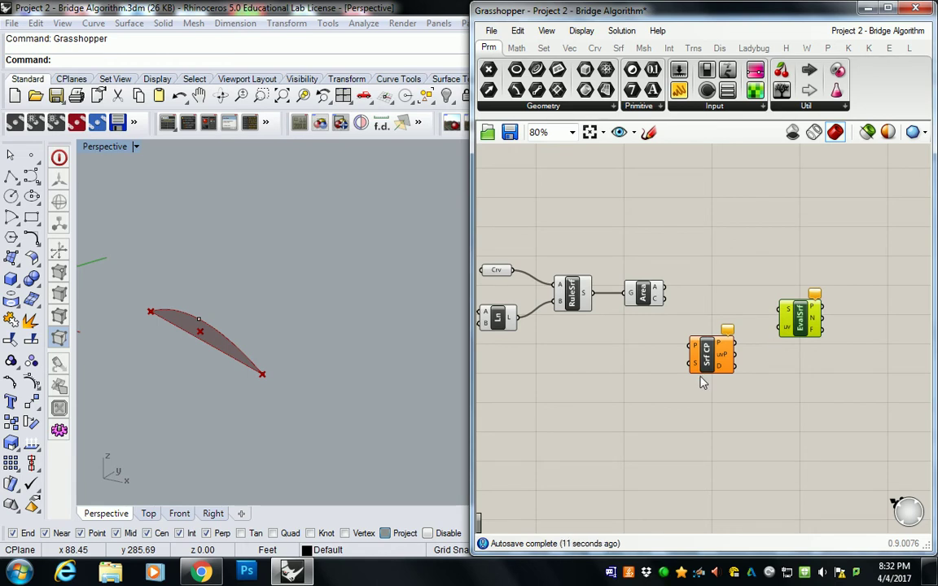
# Wire Srf CP uvP and RuleSrf into EvalSrf, and the Area centroid and RuleSrf into Srf CP
pyautogui.moveTo(736, 355); pyautogui.dragTo(784, 326)
pyautogui.moveTo(667, 302); pyautogui.dragTo(690, 346)
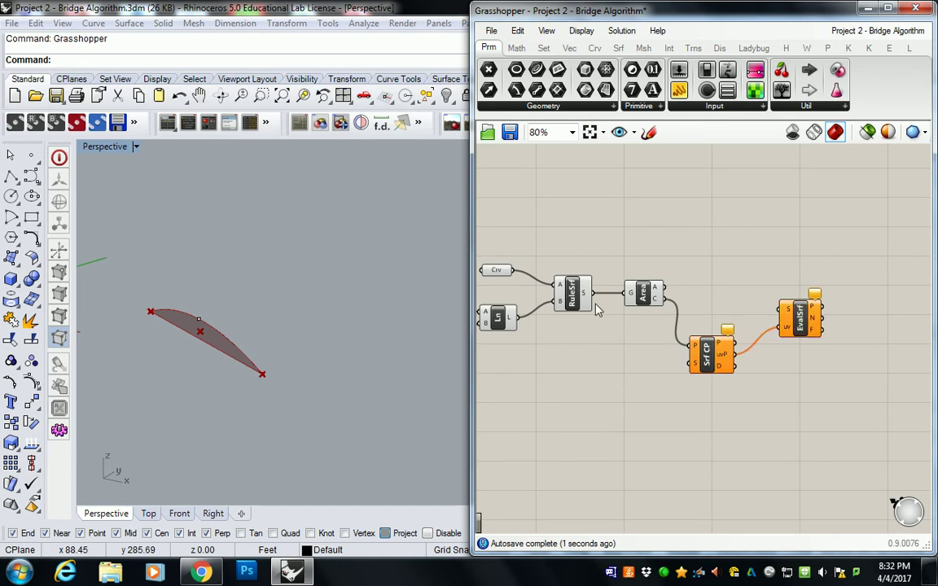
pyautogui.moveTo(594, 295); pyautogui.dragTo(692, 363)
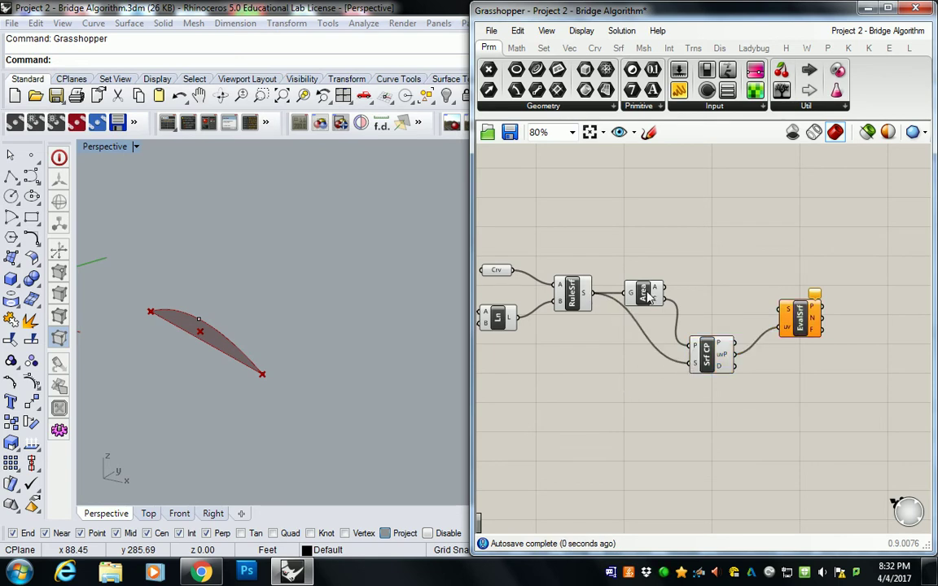
pyautogui.moveTo(646, 295); pyautogui.dragTo(645, 255)
pyautogui.moveTo(594, 295); pyautogui.dragTo(770, 306)
# Tidy the component layout and select EvalSrf to preview its frame on the bridge
pyautogui.moveTo(707, 352); pyautogui.dragTo(699, 318)
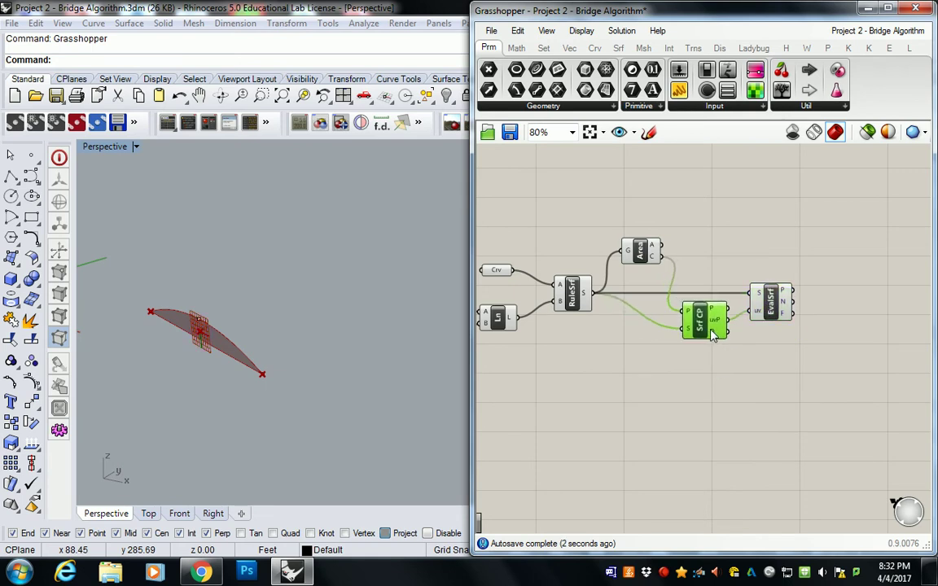
pyautogui.moveTo(638, 265); pyautogui.dragTo(632, 285)
pyautogui.moveTo(702, 325); pyautogui.dragTo(698, 326)
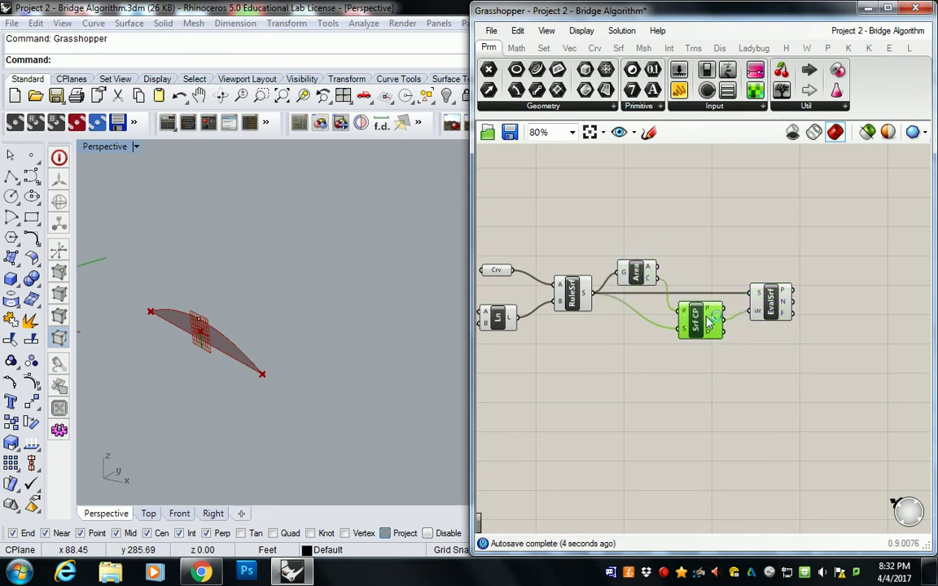
pyautogui.click(772, 306)
pyautogui.moveTo(772, 307); pyautogui.dragTo(766, 306)
pyautogui.scroll(6, 179, 342)
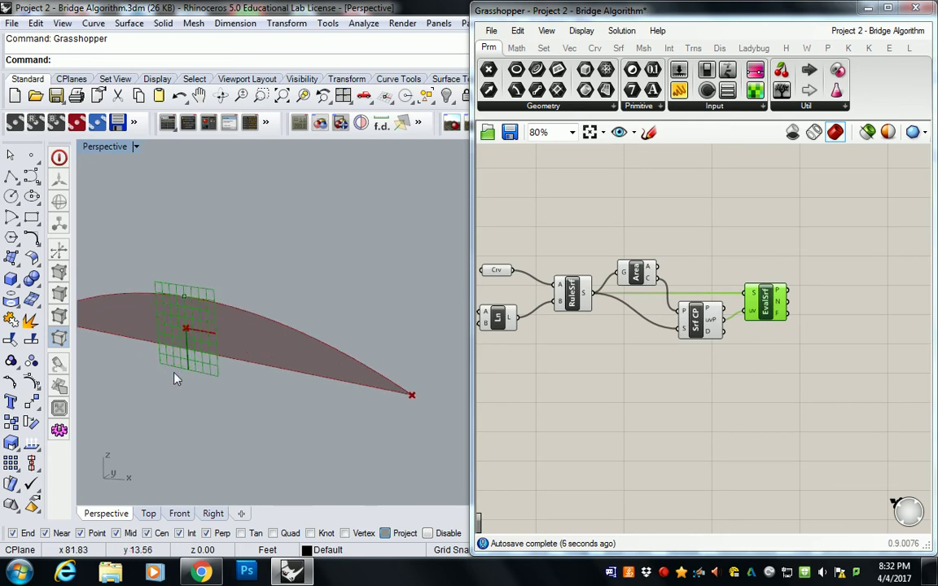
pyautogui.scroll(-2, 179, 344)
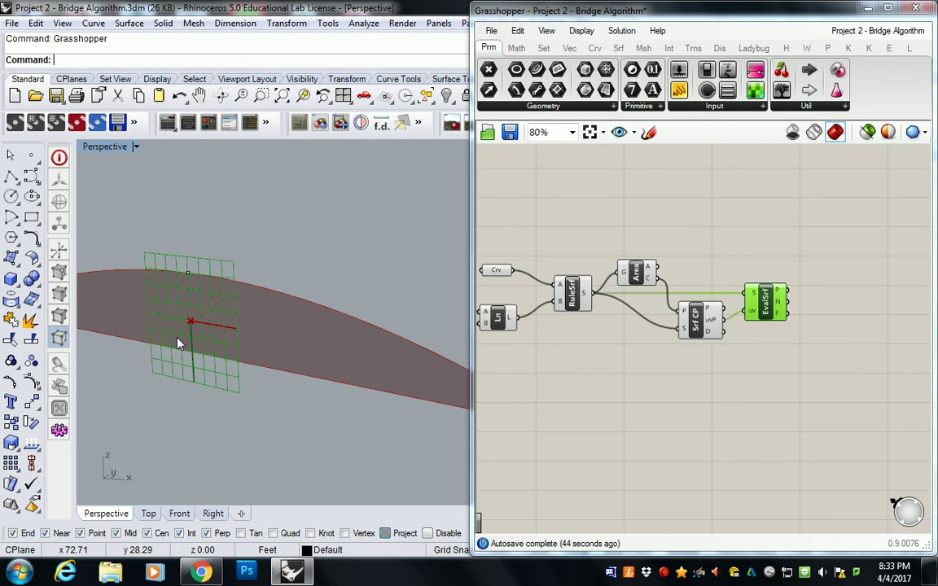
# Pan the Grasshopper canvas slightly left
pyautogui.moveTo(836, 268); pyautogui.dragTo(785, 268, button='right')
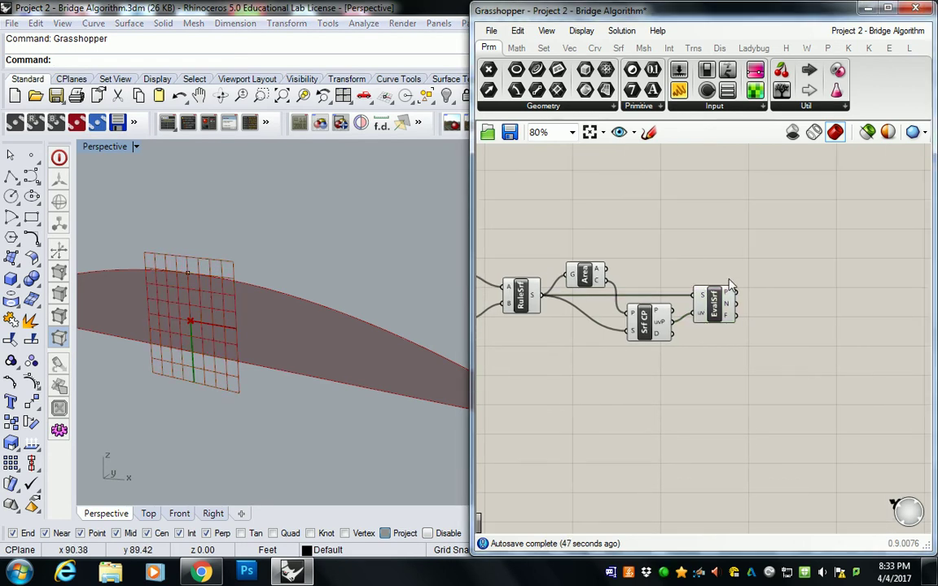
# Add an Extrude component from Srf > Freeform and place it on the canvas
pyautogui.click(595, 47)
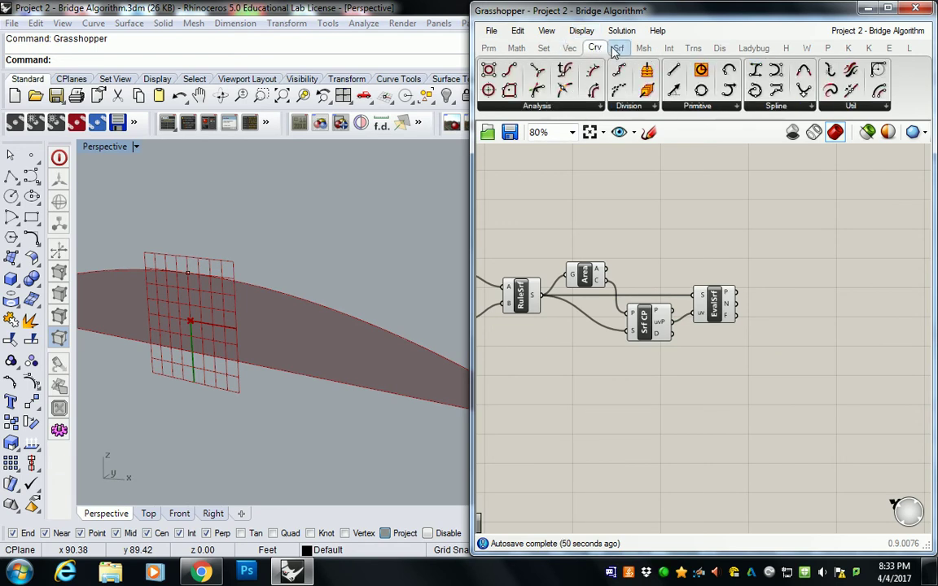
pyautogui.click(616, 49)
pyautogui.click(653, 106)
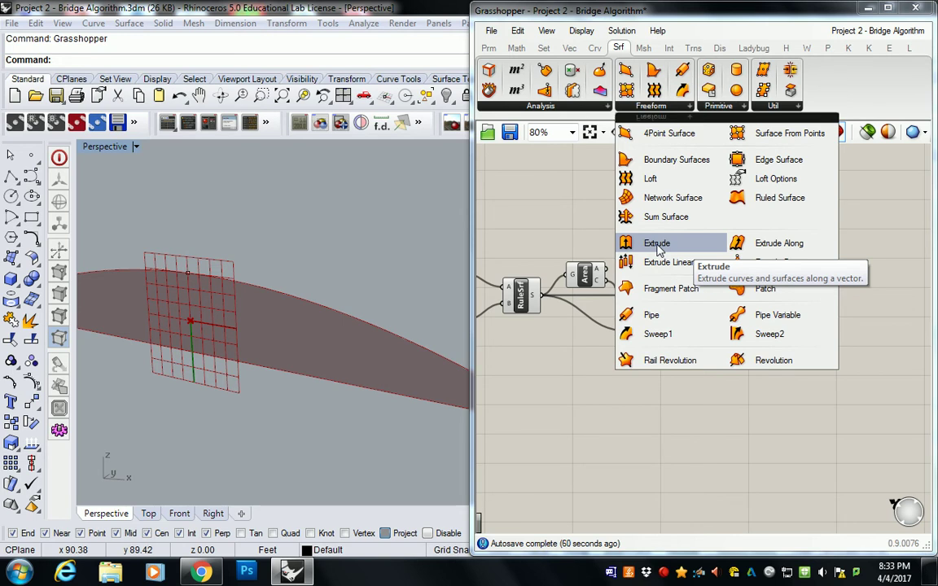
pyautogui.click(657, 245)
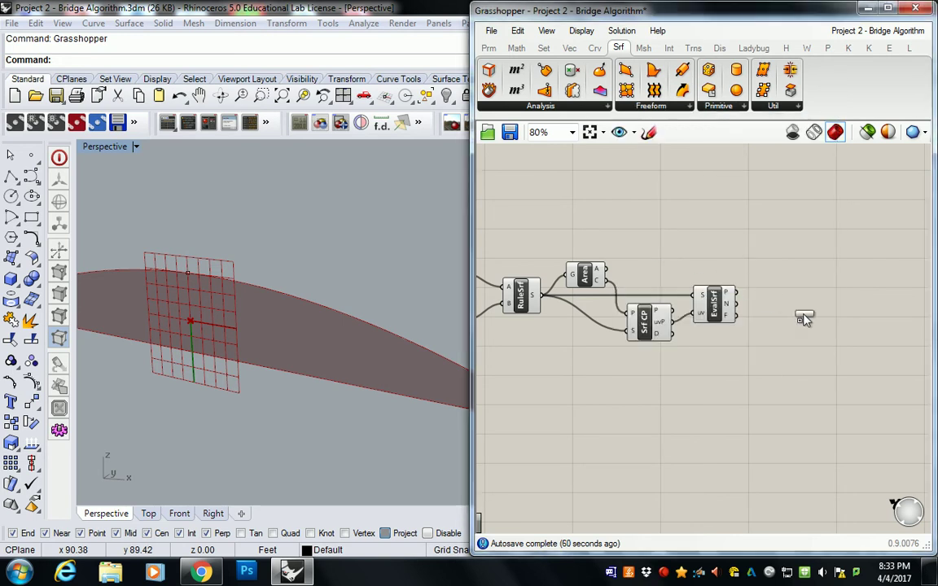
pyautogui.click(803, 315)
pyautogui.click(741, 306)
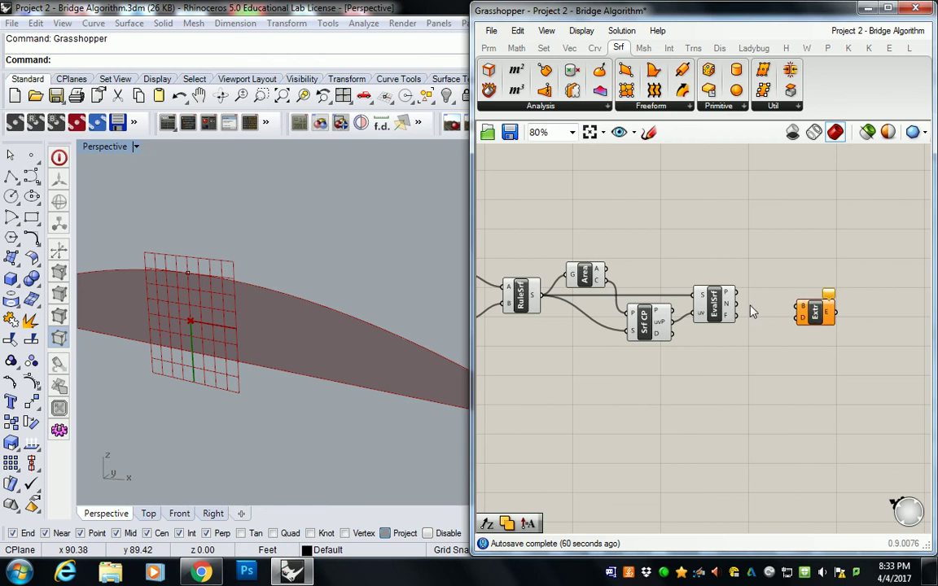
pyautogui.moveTo(807, 314); pyautogui.dragTo(807, 269)
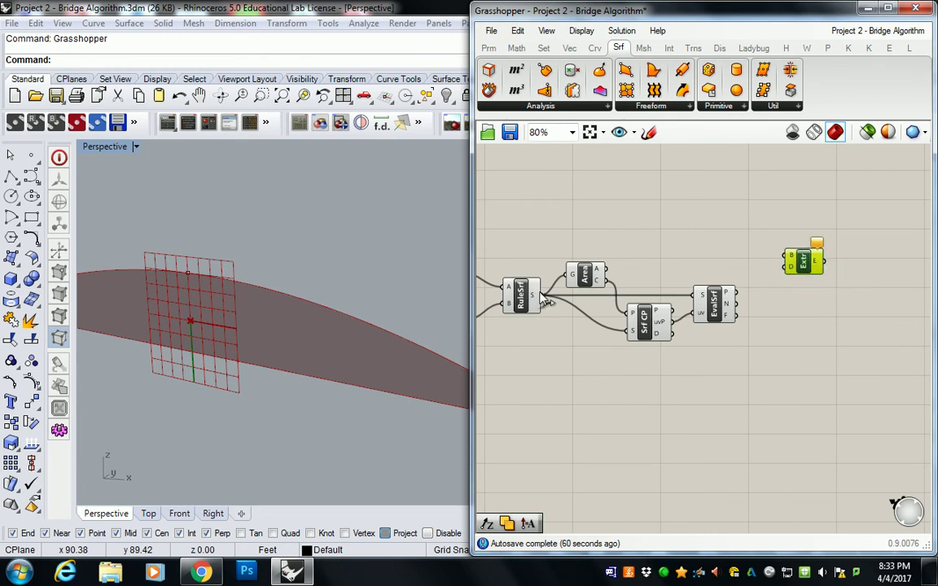
# Connect the Crv parameter to Extrude's B input
pyautogui.moveTo(535, 302); pyautogui.dragTo(608, 329, button='right')
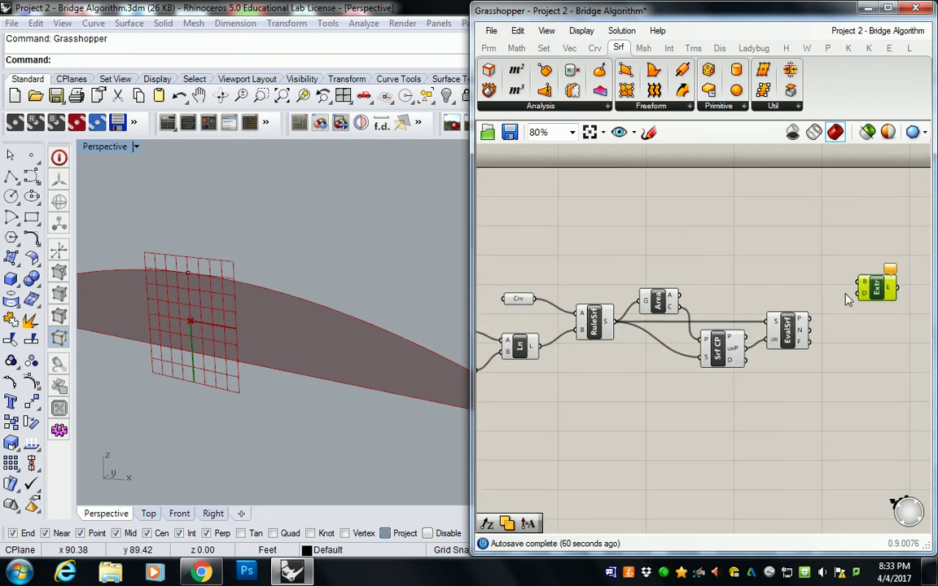
pyautogui.moveTo(865, 289); pyautogui.dragTo(870, 268)
pyautogui.moveTo(522, 298); pyautogui.dragTo(856, 263)
pyautogui.click(538, 277)
pyautogui.moveTo(801, 252); pyautogui.dragTo(770, 256, button='right')
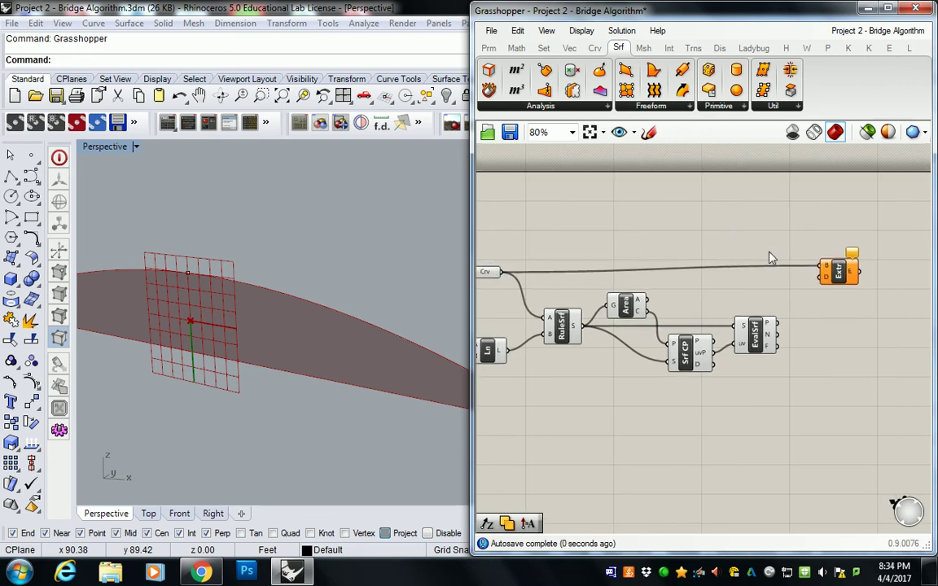
pyautogui.click(865, 282)
pyautogui.click(844, 295)
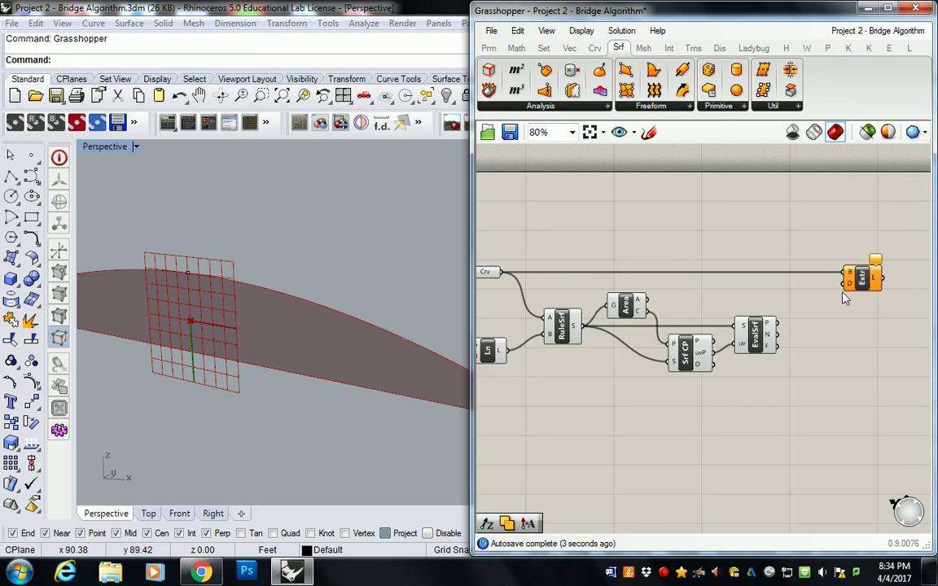
pyautogui.moveTo(772, 343)
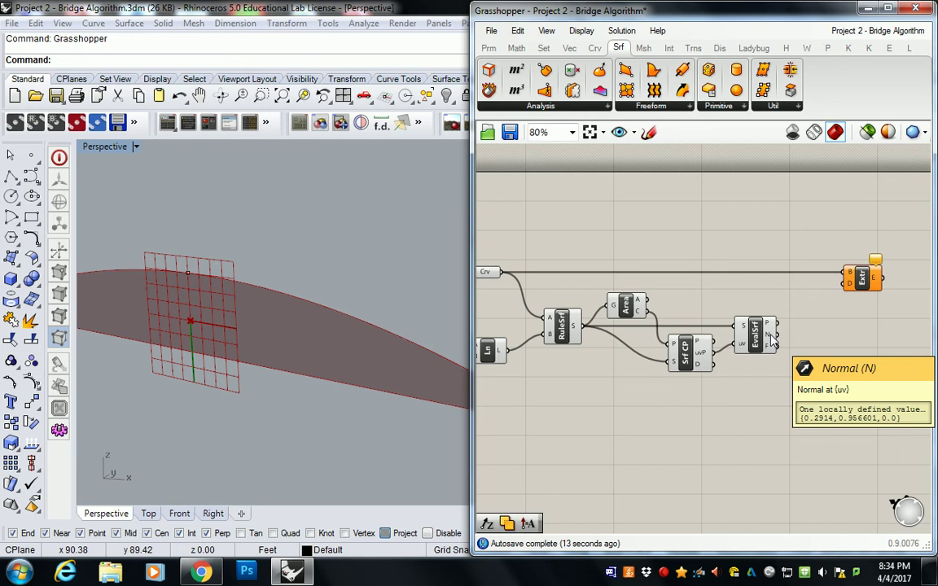
# Add an Amplitude component from Vec > Vector next to Extrude
pyautogui.click(567, 48)
pyautogui.click(772, 106)
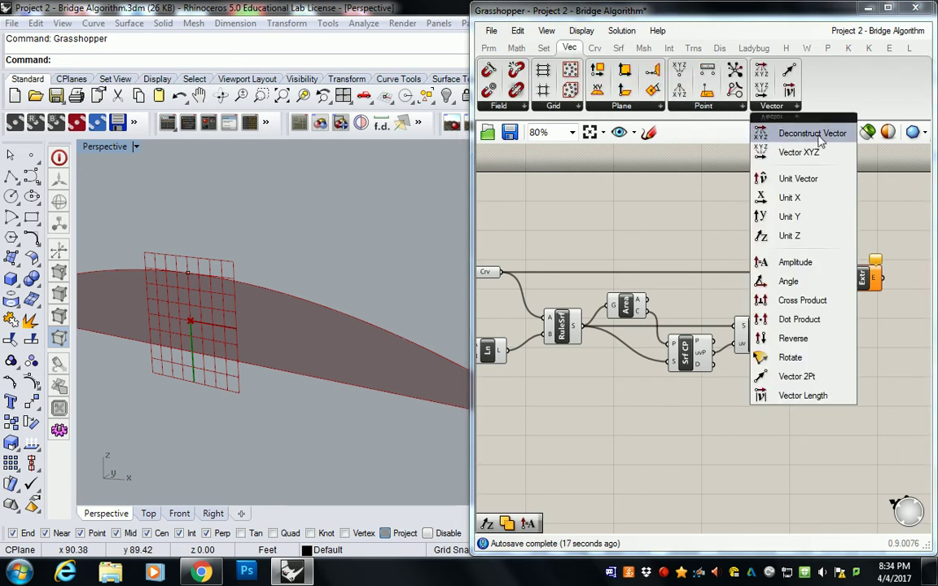
pyautogui.click(809, 269)
pyautogui.click(817, 301)
pyautogui.moveTo(864, 272); pyautogui.dragTo(779, 271, button='right')
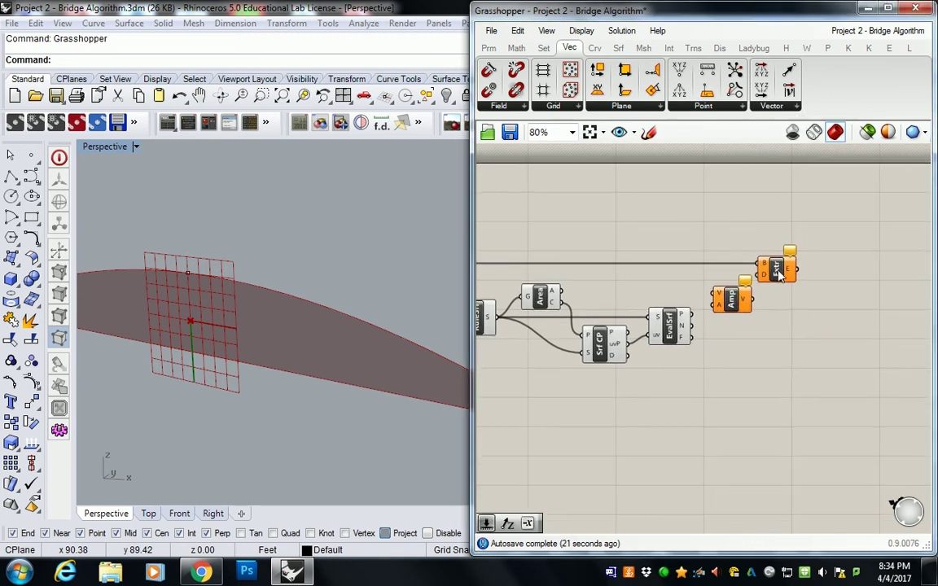
pyautogui.moveTo(779, 274); pyautogui.dragTo(798, 274)
pyautogui.moveTo(735, 303); pyautogui.dragTo(744, 301)
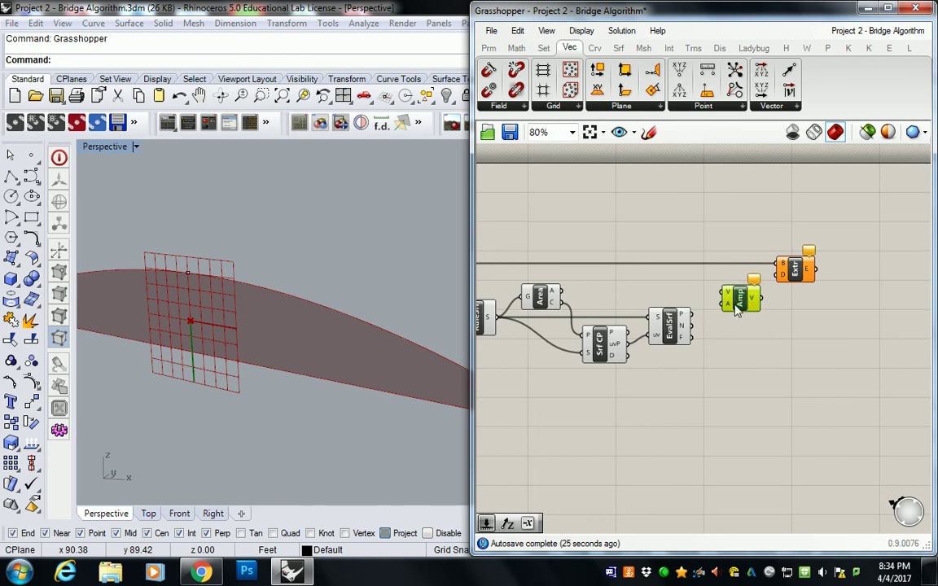
# Position Amp above Extr and wire EvalSrf's N output into its V input
pyautogui.moveTo(732, 303)
pyautogui.moveTo(739, 306); pyautogui.dragTo(723, 245)
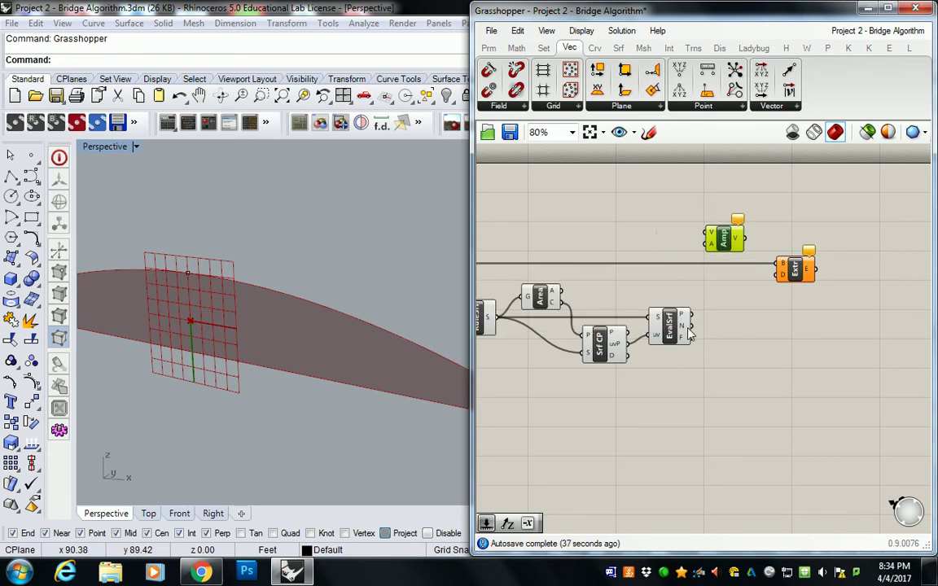
pyautogui.moveTo(692, 325); pyautogui.dragTo(699, 235)
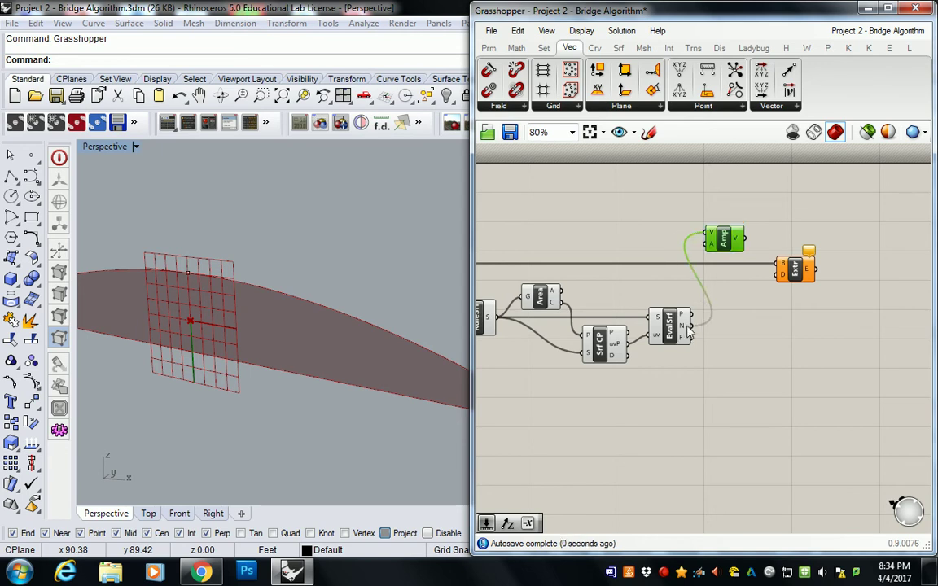
pyautogui.moveTo(690, 329)
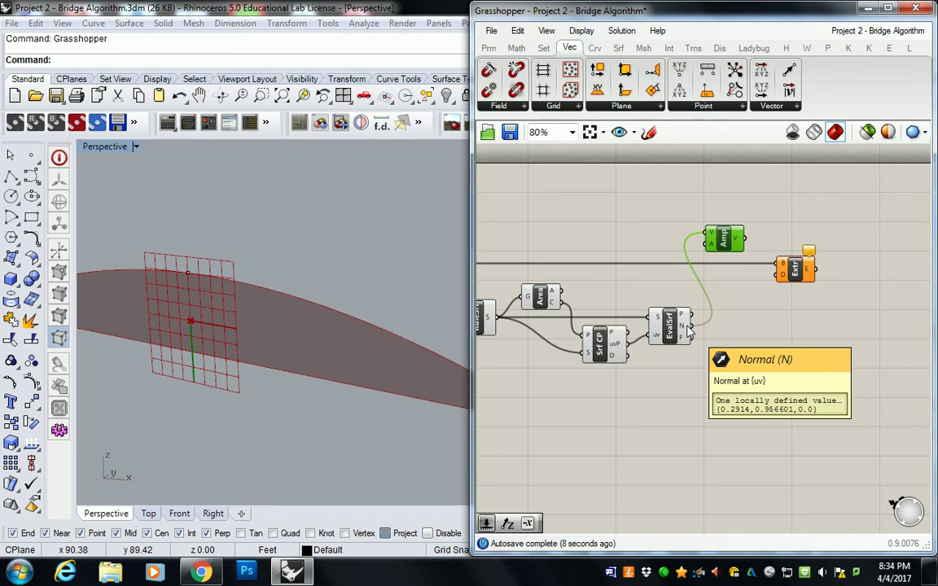
# Create a 0<15 number slider named Amplitude wired into Amp's A input
pyautogui.click(627, 251)
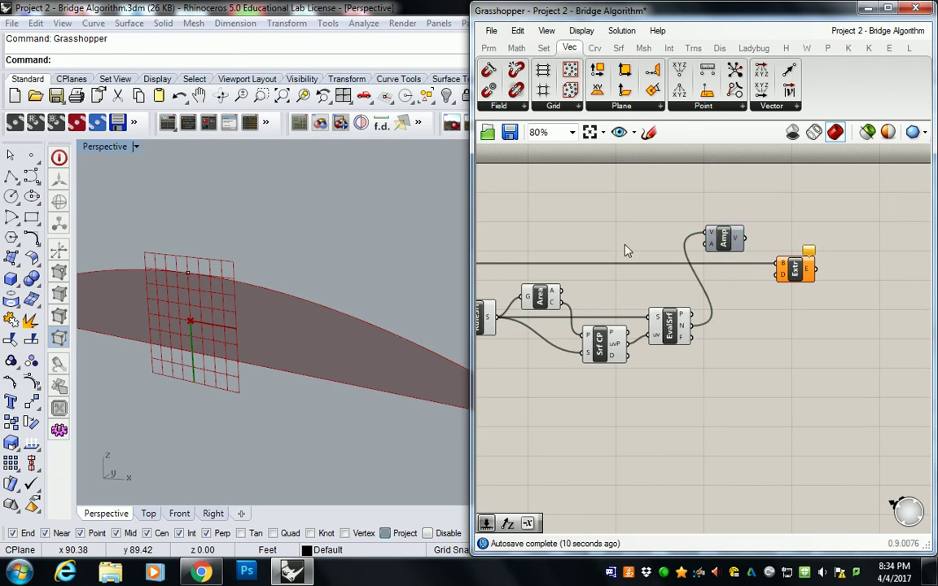
pyautogui.doubleClick(625, 251)
pyautogui.write('0<')
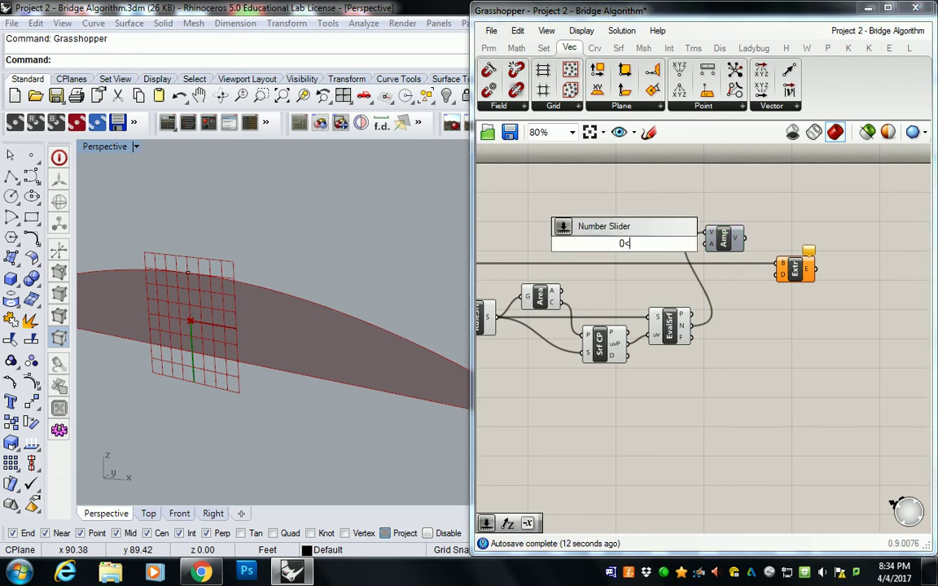
pyautogui.write('15')
pyautogui.press('Return')
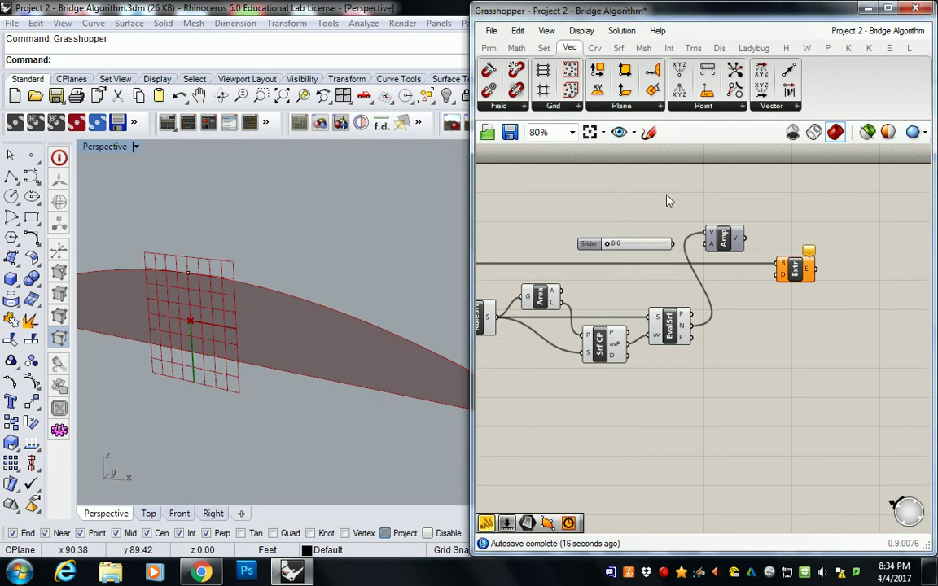
pyautogui.moveTo(674, 243); pyautogui.dragTo(651, 249)
pyautogui.click(667, 250)
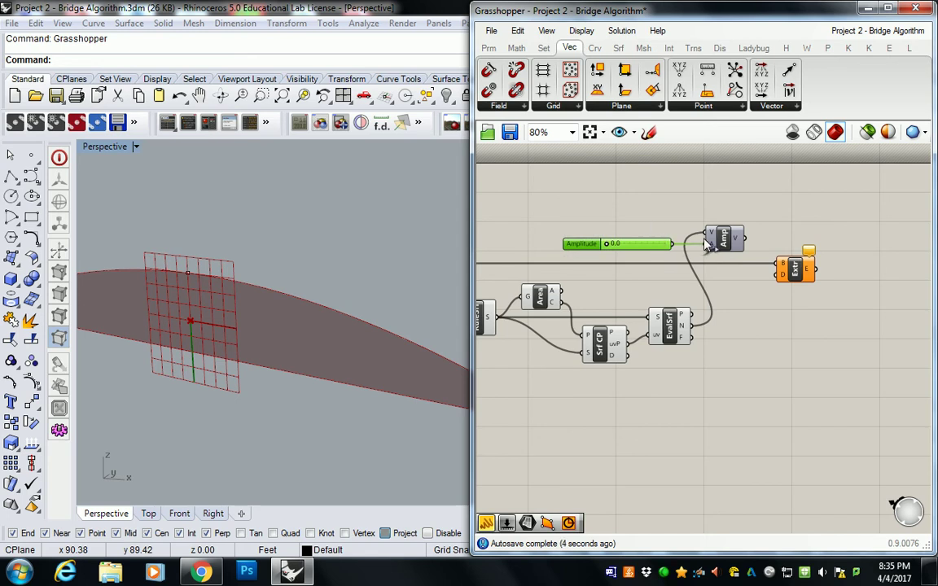
# Wire Amp's V output into Extr's D input and raise the slider to arch the surface
pyautogui.moveTo(744, 238); pyautogui.dragTo(777, 274)
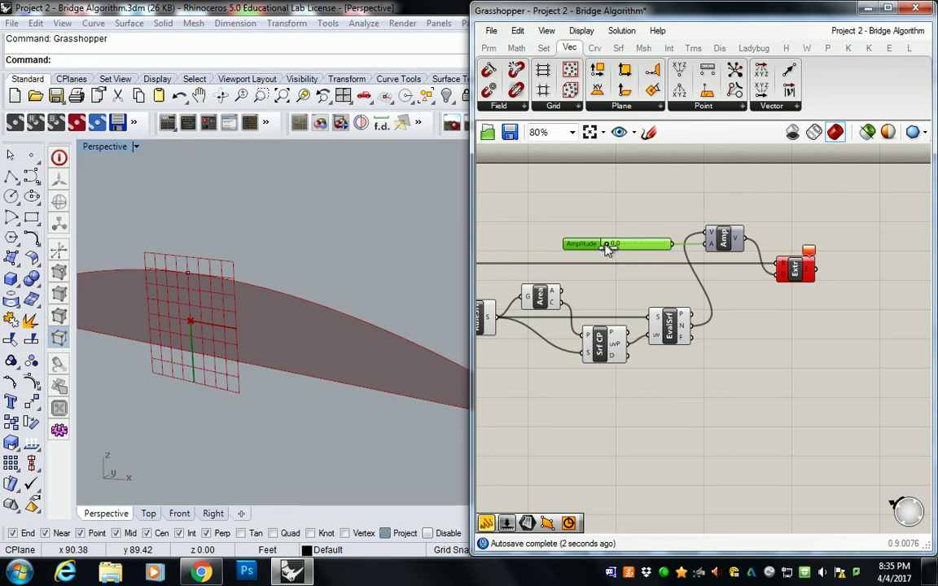
pyautogui.moveTo(608, 247); pyautogui.dragTo(642, 253)
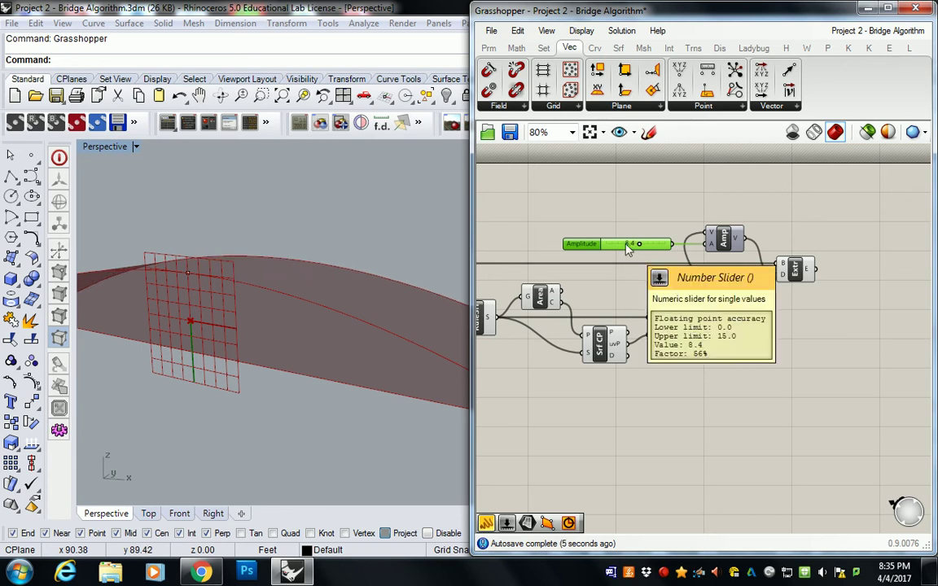
pyautogui.moveTo(617, 232); pyautogui.dragTo(635, 224, button='right')
pyautogui.moveTo(244, 276); pyautogui.dragTo(210, 293, button='right')
pyautogui.scroll(-3, 341, 276)
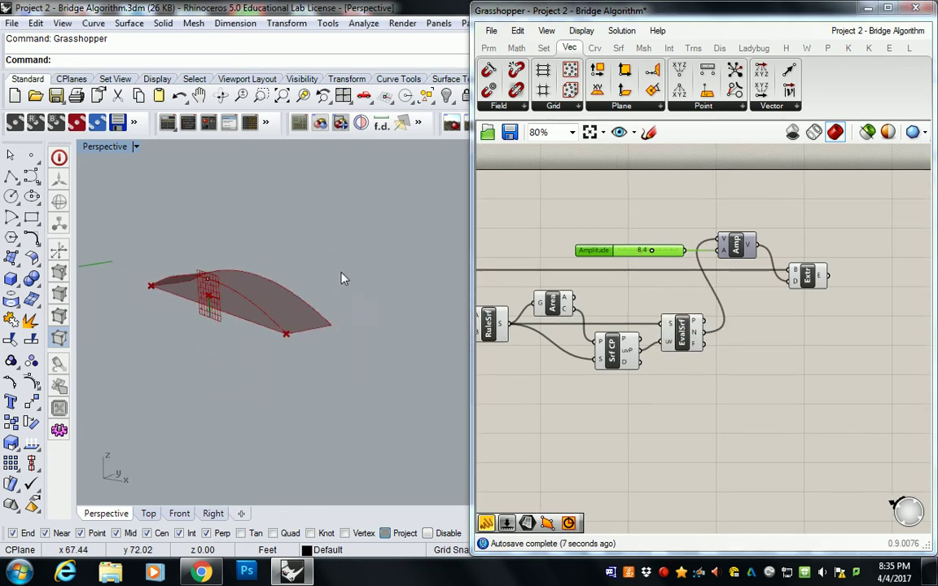
pyautogui.moveTo(341, 276); pyautogui.dragTo(264, 341, button='right')
# Set the Amplitude slider value to exactly 10
pyautogui.click(641, 214)
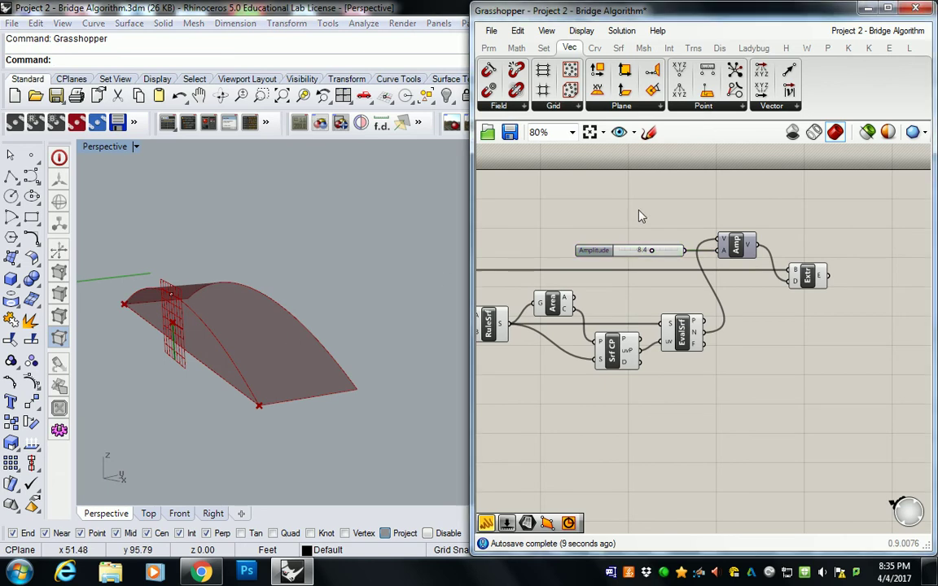
pyautogui.scroll(3, 636, 260)
pyautogui.doubleClick(635, 254)
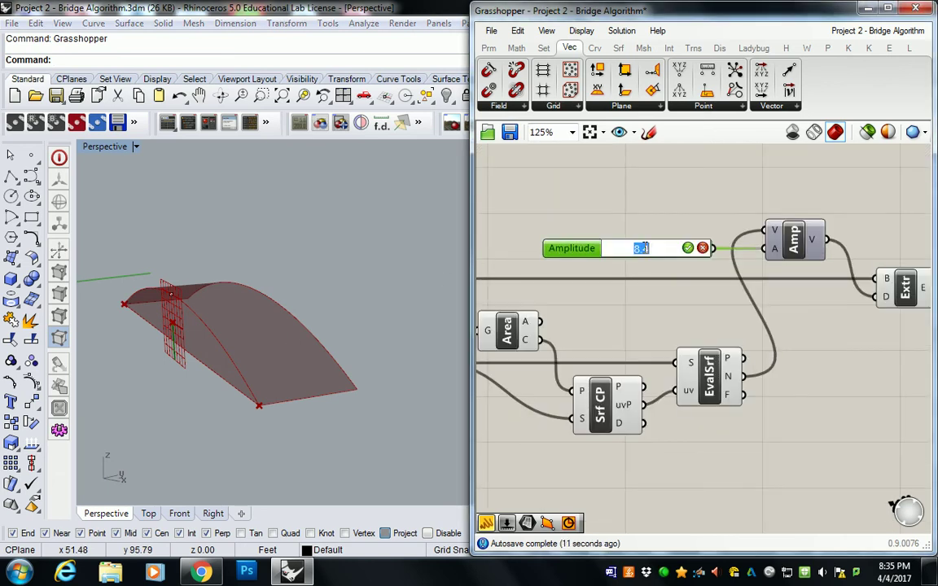
pyautogui.write('10')
pyautogui.click(687, 248)
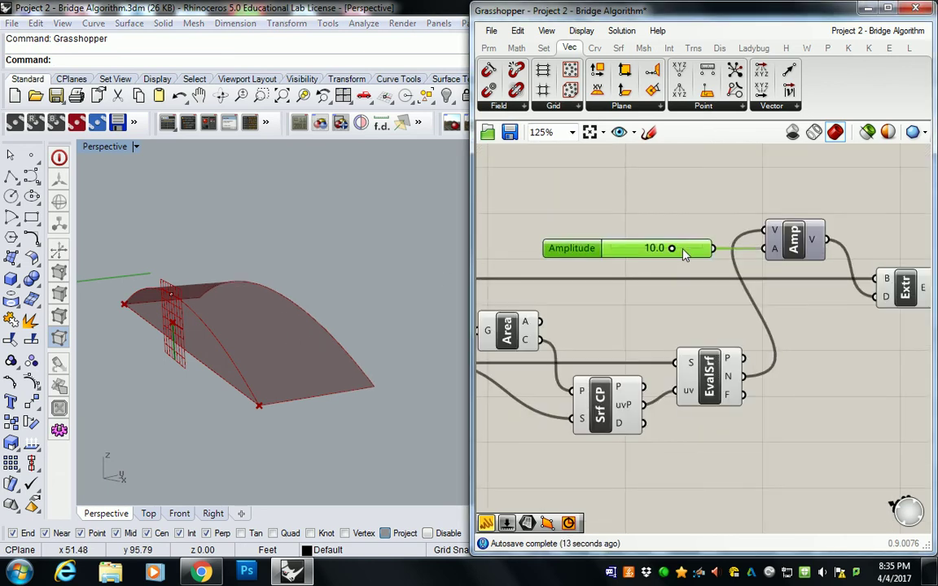
pyautogui.click(622, 213)
pyautogui.moveTo(262, 357); pyautogui.dragTo(280, 368, button='right')
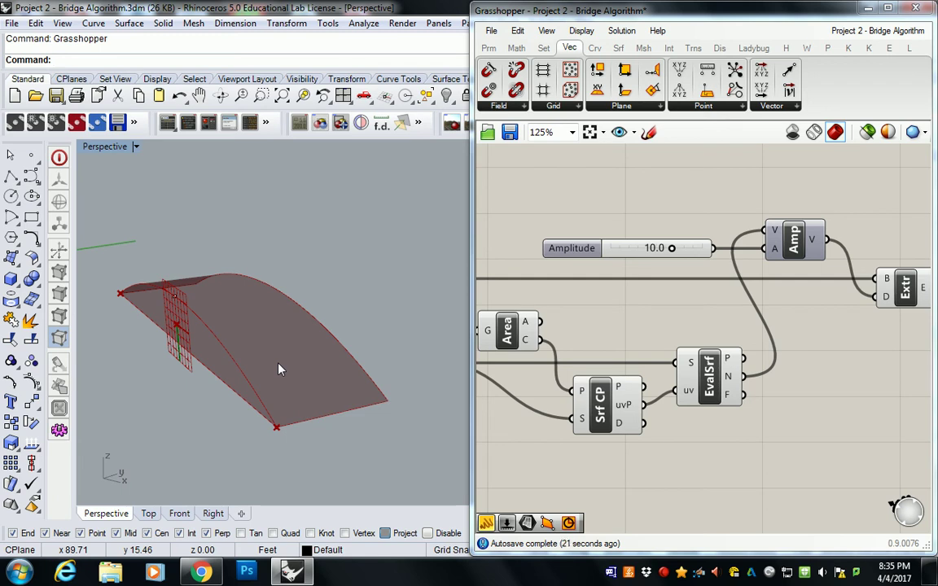
# Window-select all definition components and choose Disable Preview from the radial menu
pyautogui.scroll(-4, 546, 219)
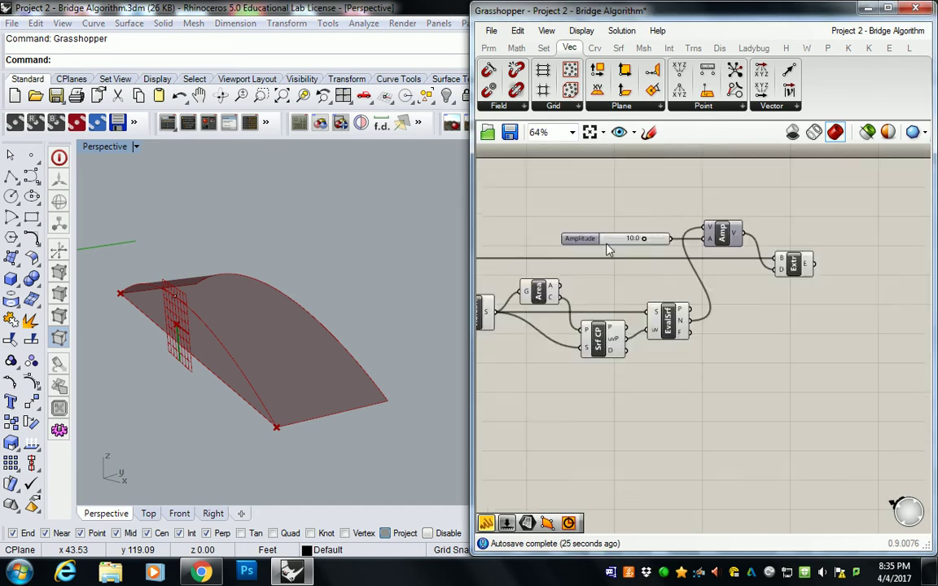
pyautogui.moveTo(783, 260); pyautogui.dragTo(526, 205, button='right')
pyautogui.moveTo(502, 172); pyautogui.dragTo(794, 358)
pyautogui.middleClick(767, 247)
pyautogui.click(795, 218)
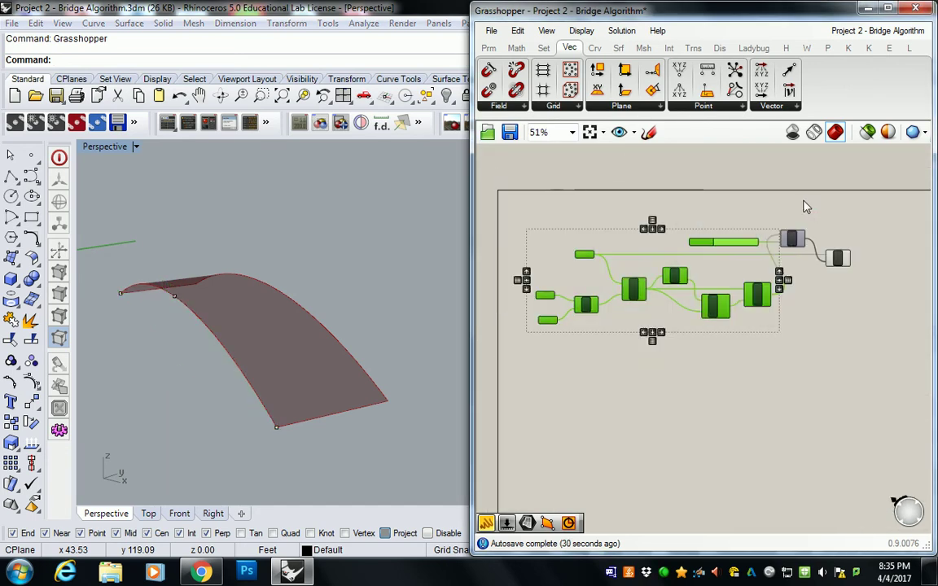
pyautogui.moveTo(802, 205); pyautogui.dragTo(789, 216, button='right')
pyautogui.moveTo(98, 309); pyautogui.dragTo(195, 360, button='right')
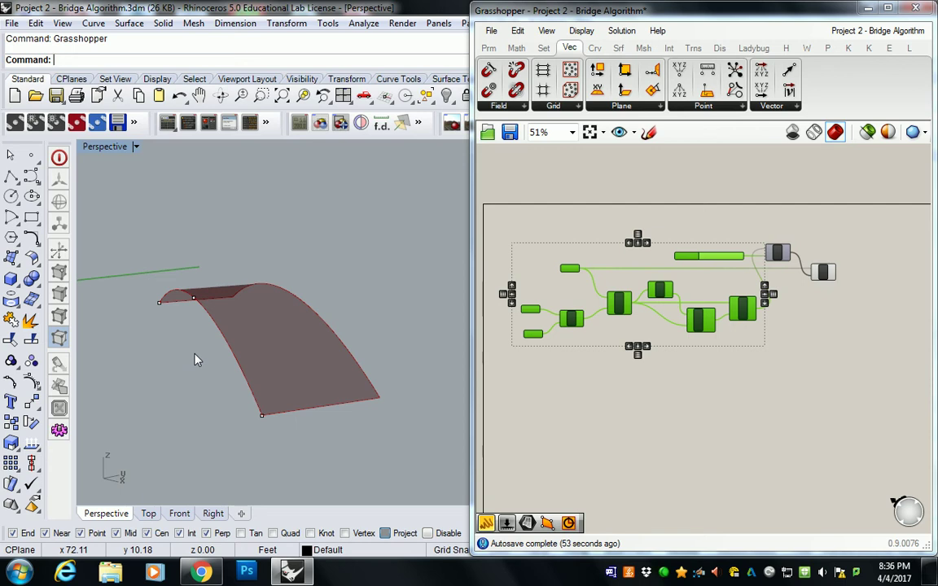
# Restore the four-viewport layout and zoom the Top view onto the bridge
pyautogui.doubleClick(106, 146)
pyautogui.click(266, 251)
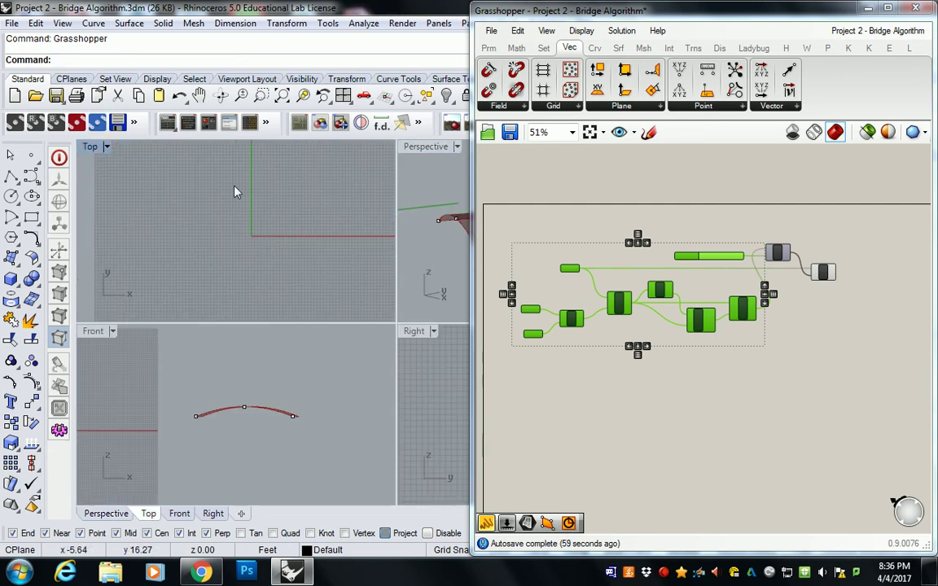
pyautogui.scroll(-3, 249, 293)
pyautogui.scroll(-3, 246, 289)
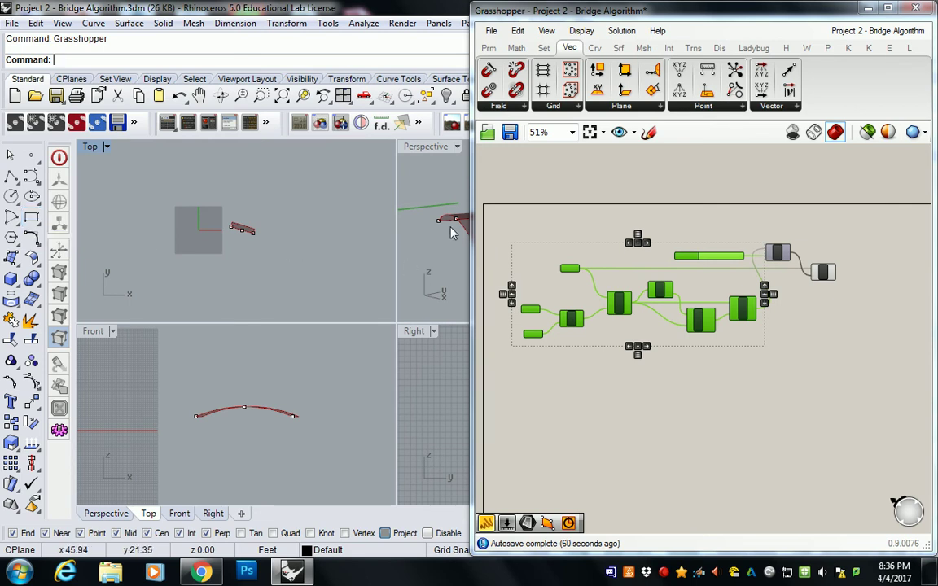
# Orbit the maximized Perspective view around the arch, then return to four viewports
pyautogui.doubleClick(438, 150)
pyautogui.moveTo(345, 241); pyautogui.dragTo(285, 294, button='right')
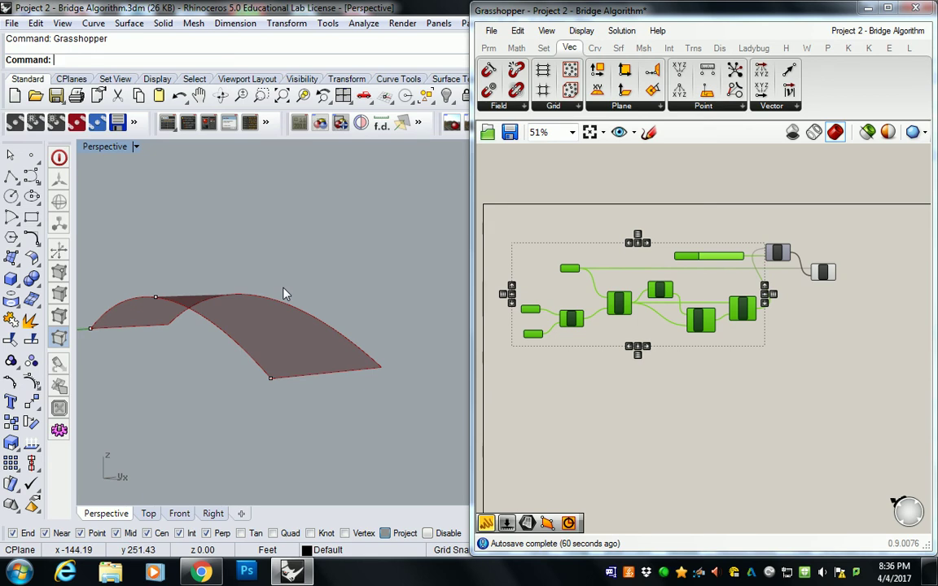
pyautogui.moveTo(285, 294); pyautogui.dragTo(106, 220, button='right')
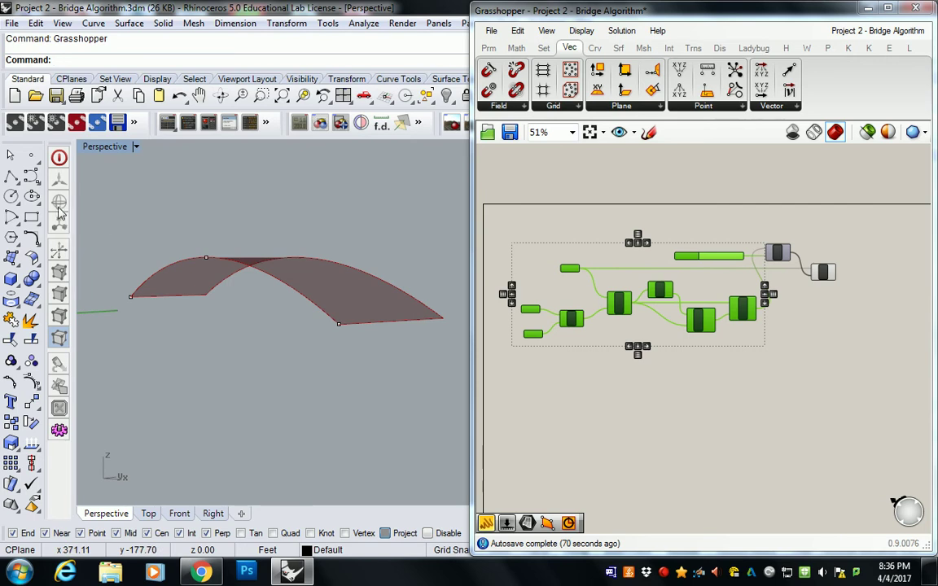
pyautogui.doubleClick(106, 145)
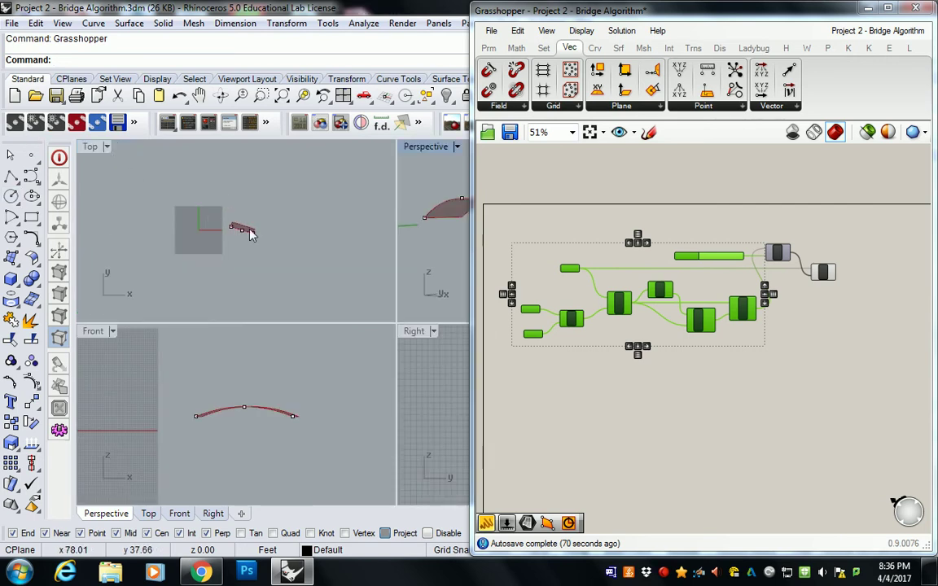
pyautogui.scroll(4, 237, 212)
# Draw a ground surface from four corner points in the Top view
pyautogui.click(12, 258)
pyautogui.scroll(-1, 168, 228)
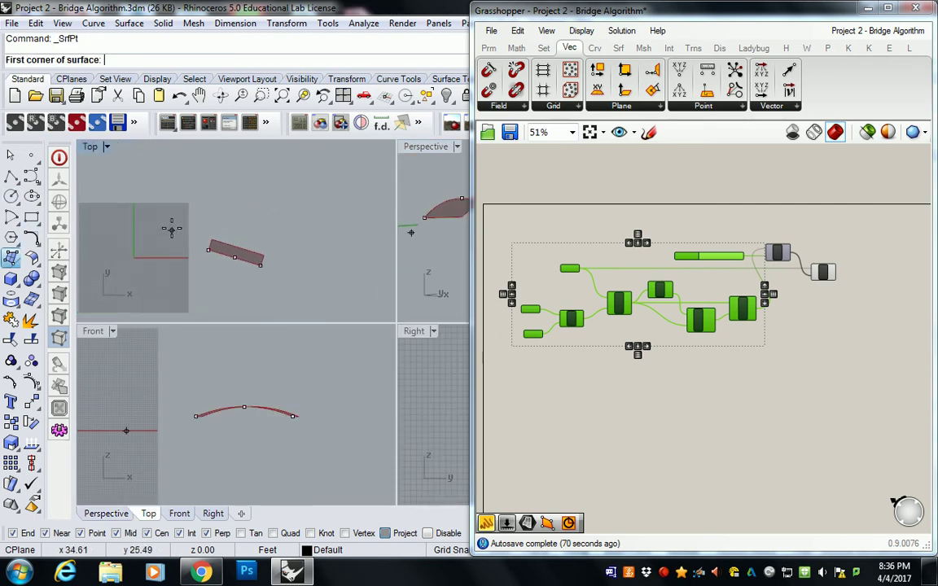
pyautogui.click(161, 201)
pyautogui.click(322, 206)
pyautogui.click(301, 308)
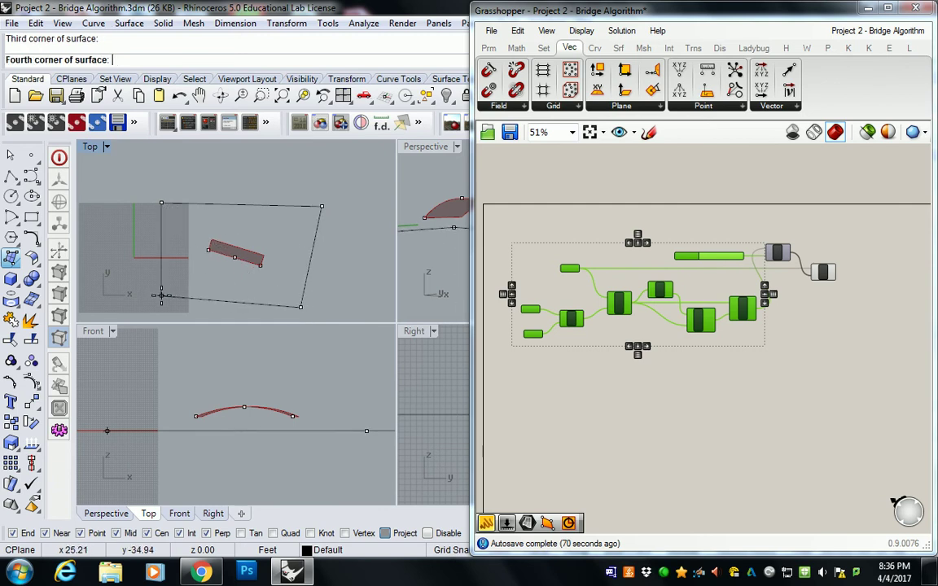
pyautogui.click(161, 298)
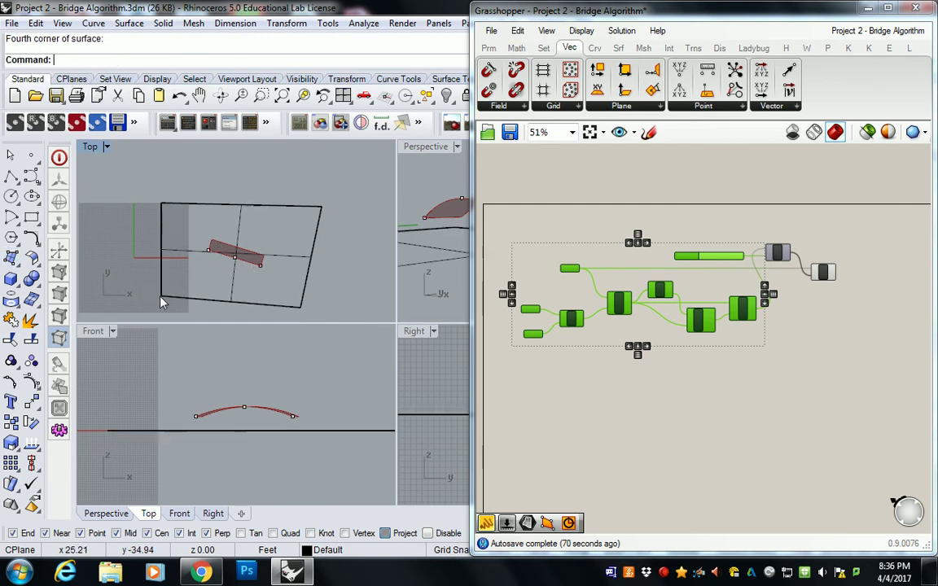
# Move the arc curve down onto the ground surface level in the Front view
pyautogui.click(439, 148)
pyautogui.click(262, 380)
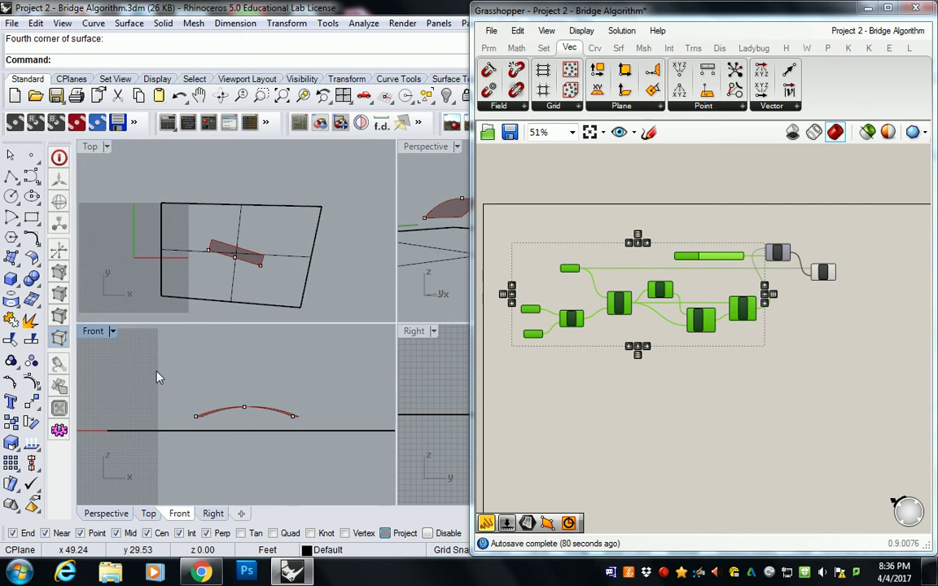
pyautogui.moveTo(159, 377); pyautogui.dragTo(342, 461)
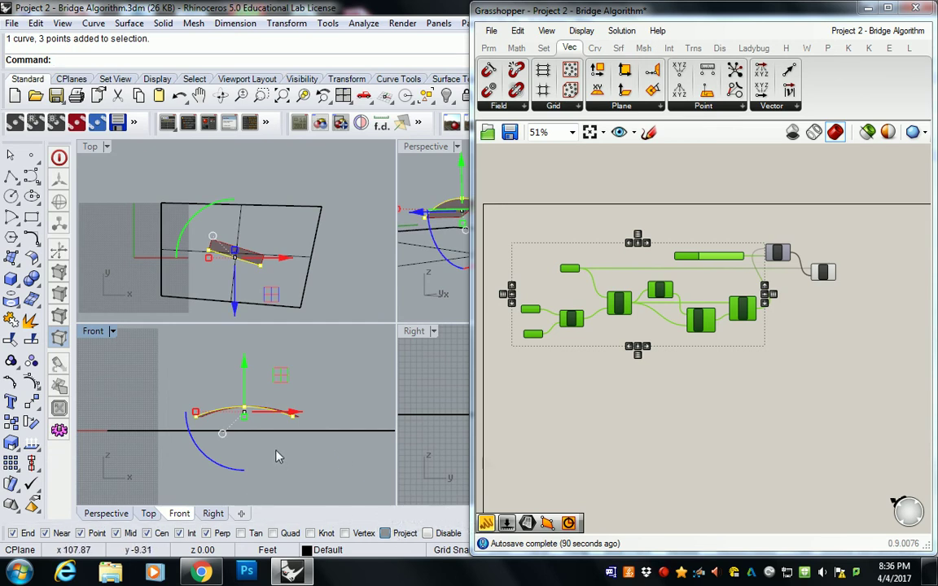
pyautogui.write('m')
pyautogui.press('Return')
pyautogui.click(195, 414)
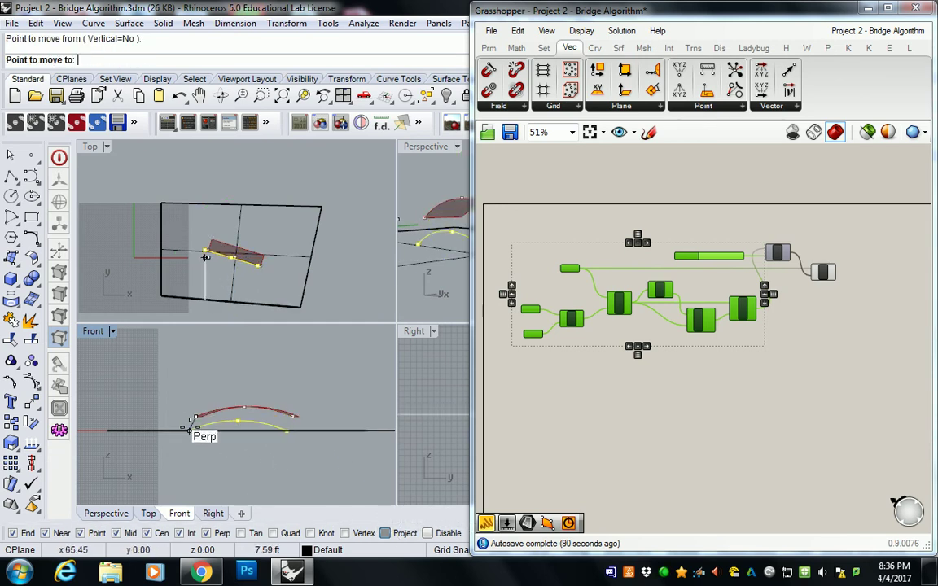
pyautogui.click(193, 430)
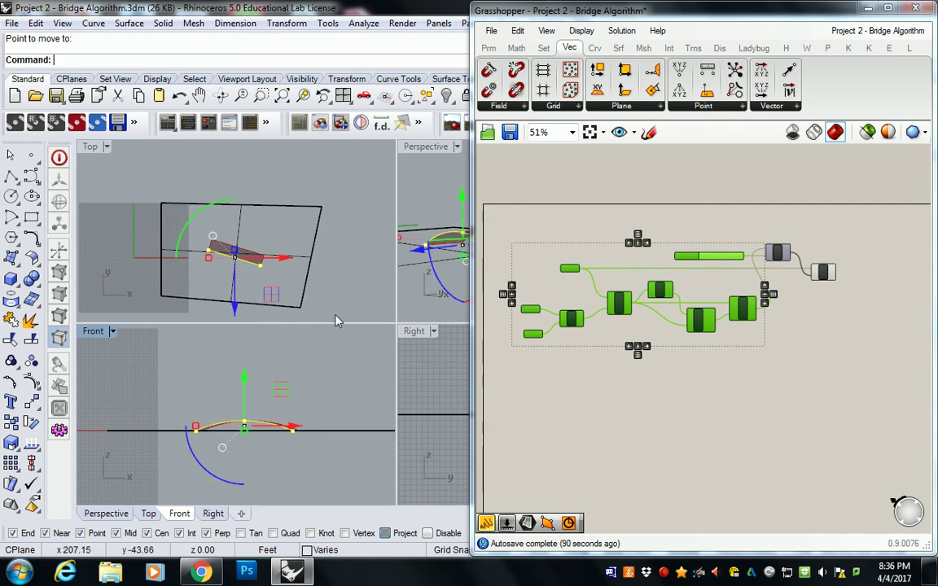
pyautogui.doubleClick(417, 149)
pyautogui.moveTo(419, 157); pyautogui.dragTo(341, 190, button='right')
pyautogui.press('Escape')
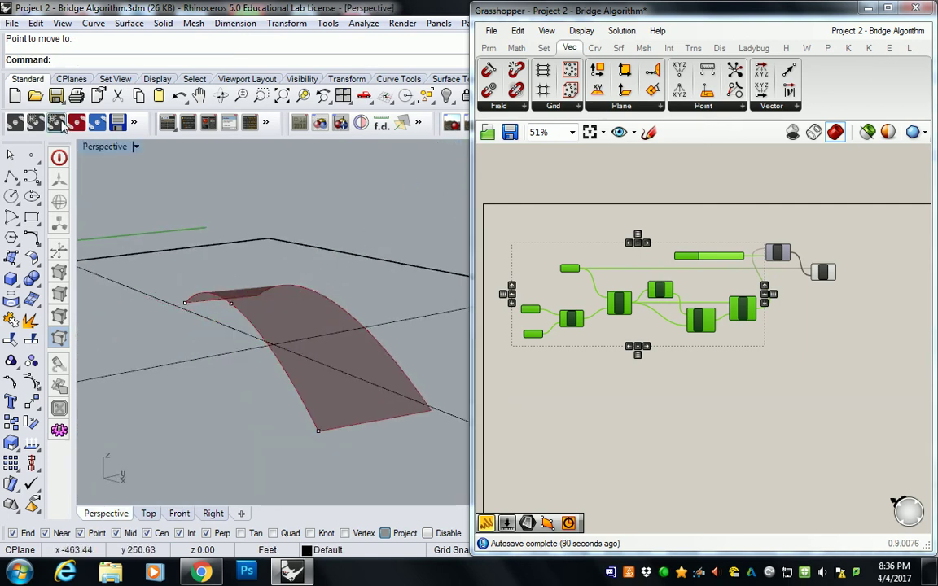
# Switch the Perspective view to Shaded display and orbit around the bridge
pyautogui.click(155, 79)
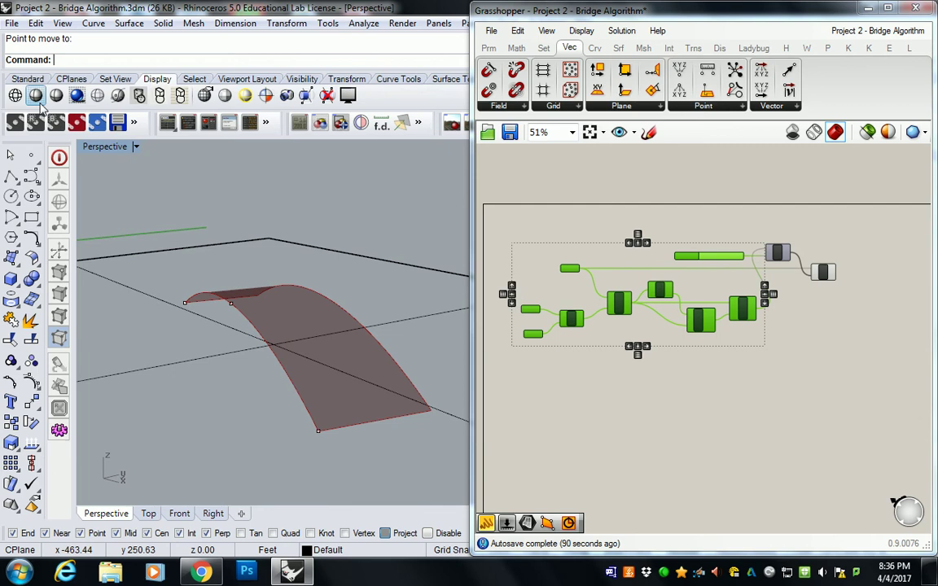
pyautogui.click(36, 95)
pyautogui.moveTo(268, 260)
pyautogui.mouseDown(button='right')
pyautogui.moveTo(331, 304)
pyautogui.moveTo(319, 312)
pyautogui.moveTo(293, 264)
pyautogui.moveTo(308, 352)
pyautogui.mouseUp(button='right')
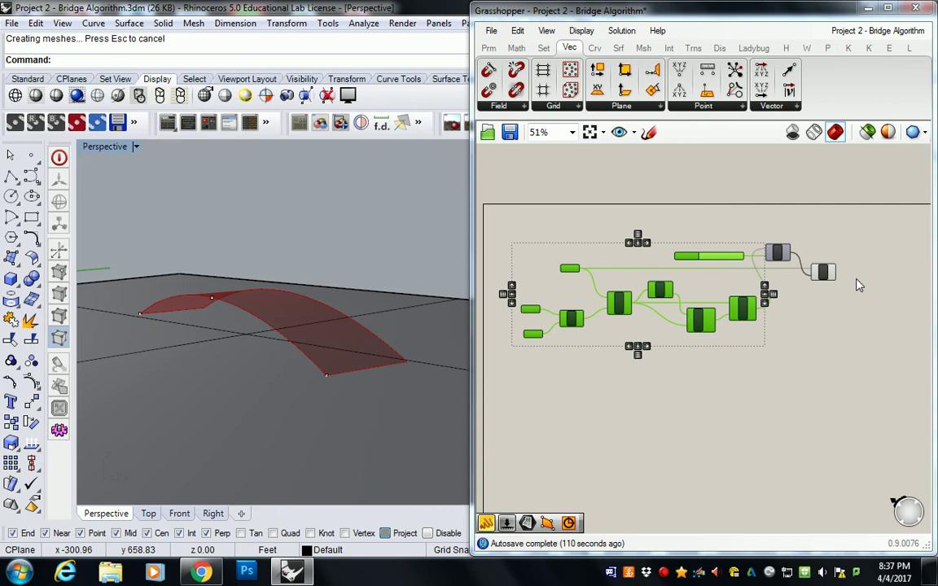
# Pan and zoom the Grasshopper canvas to 125% on the Amp and Extr components
pyautogui.moveTo(877, 296); pyautogui.dragTo(686, 313, button='right')
pyautogui.scroll(4, 686, 313)
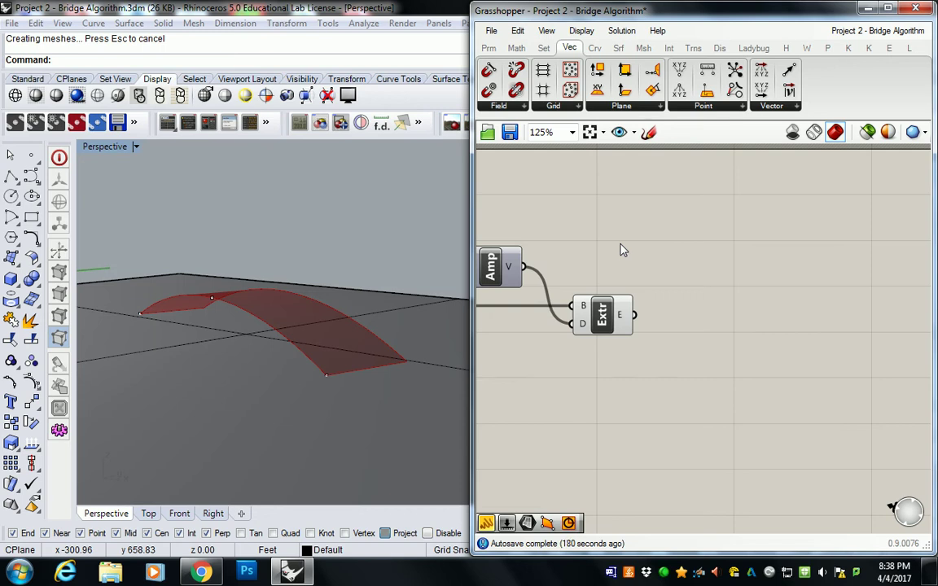
# Place a Surface > Util Offset component, group it as 'Srf > Util.' and shift it right
pyautogui.click(618, 47)
pyautogui.click(780, 106)
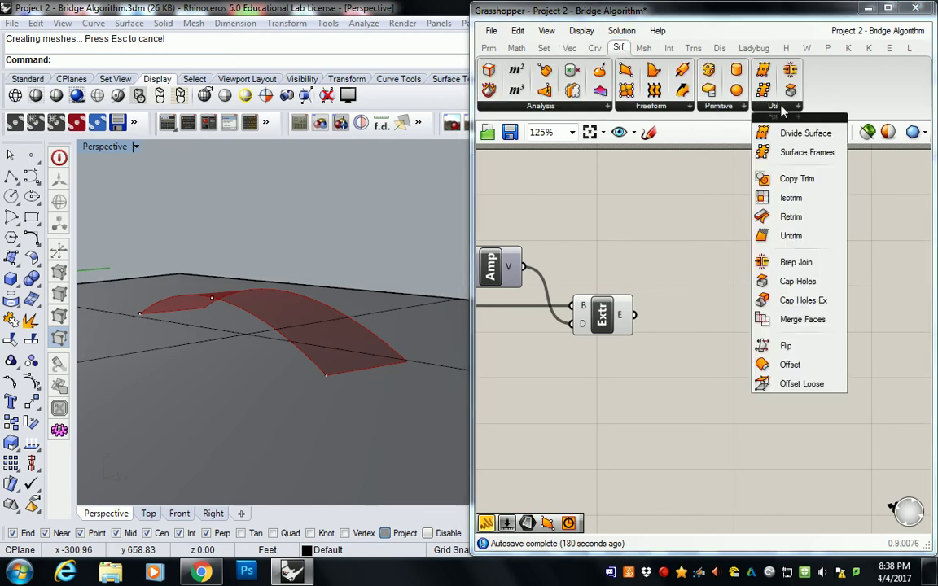
pyautogui.moveTo(790, 365); pyautogui.dragTo(725, 318)
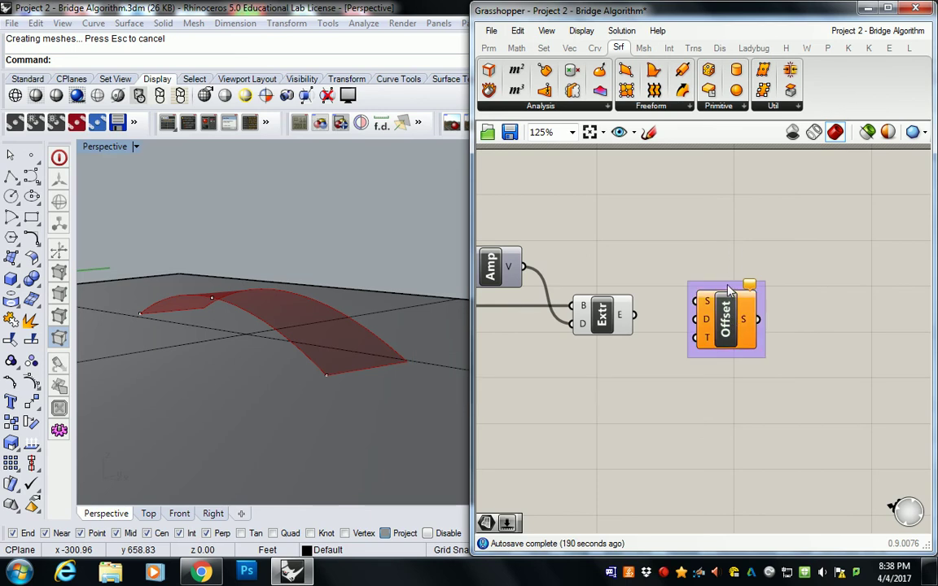
pyautogui.rightClick(730, 283)
pyautogui.write('Srf > Util.')
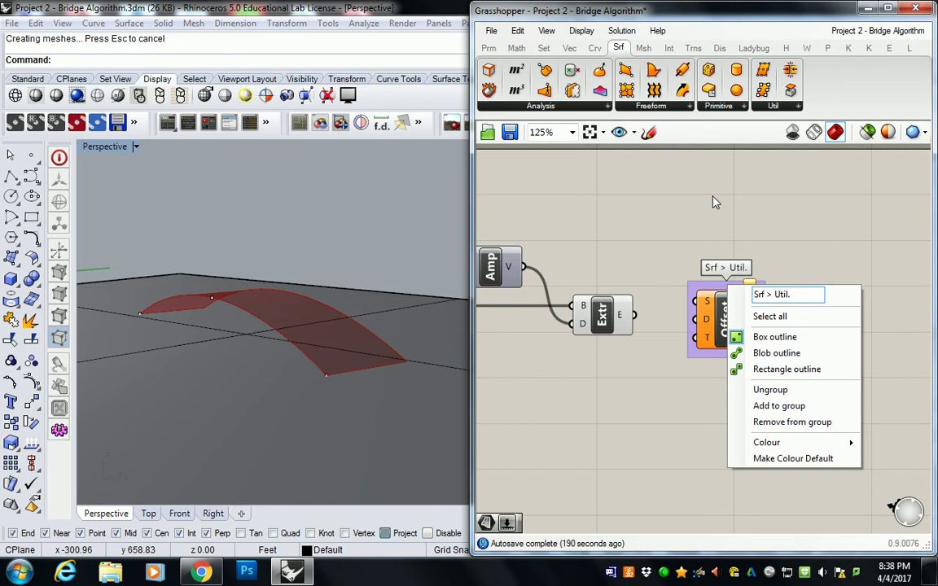
pyautogui.press('Return')
pyautogui.moveTo(730, 324); pyautogui.dragTo(749, 336)
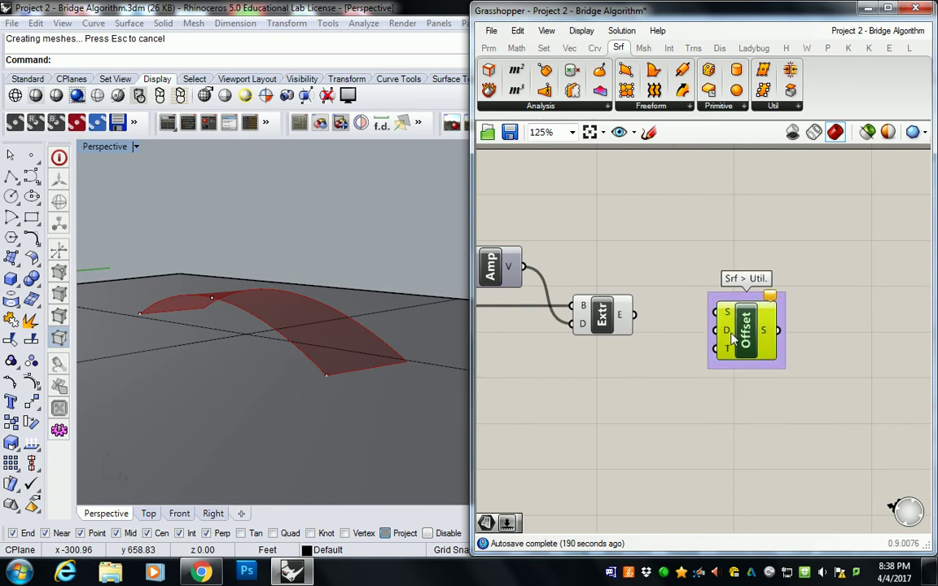
# Wire the Extr component's E output into Offset's S input
pyautogui.moveTo(621, 291); pyautogui.dragTo(690, 299, button='right')
pyautogui.click(713, 319)
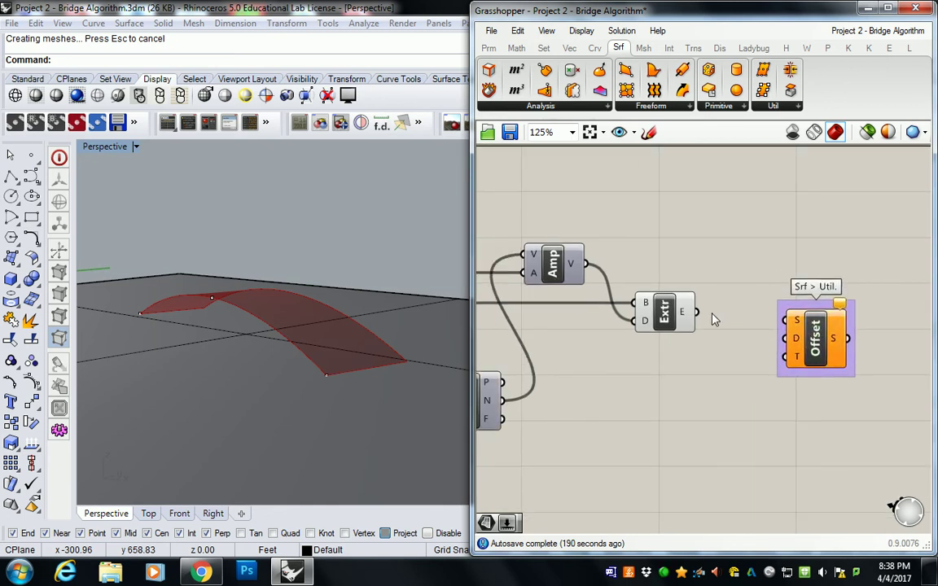
pyautogui.click(664, 312)
pyautogui.click(721, 323)
pyautogui.moveTo(697, 312); pyautogui.dragTo(827, 338)
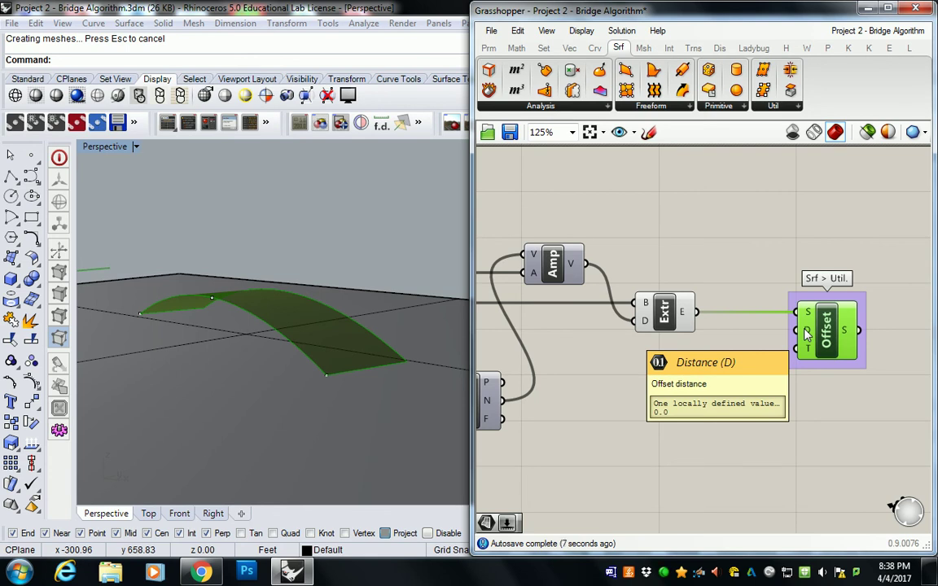
# Start a new number slider beside the Offset component by entering a value on the canvas
pyautogui.click(711, 361)
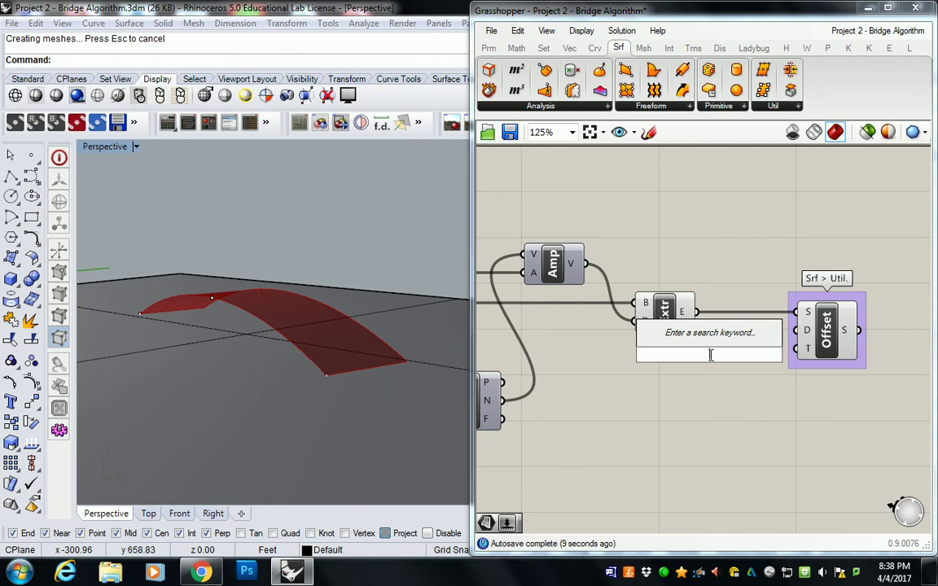
pyautogui.write('9')
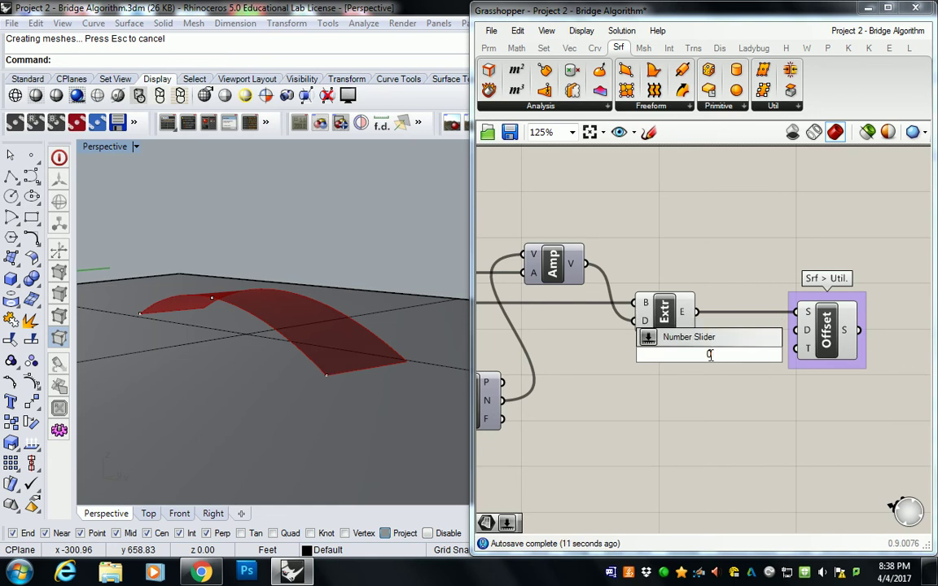
pyautogui.write('.')
# Create the number slider below Extr and move Offset further right
pyautogui.write('..2')
pyautogui.press('Return')
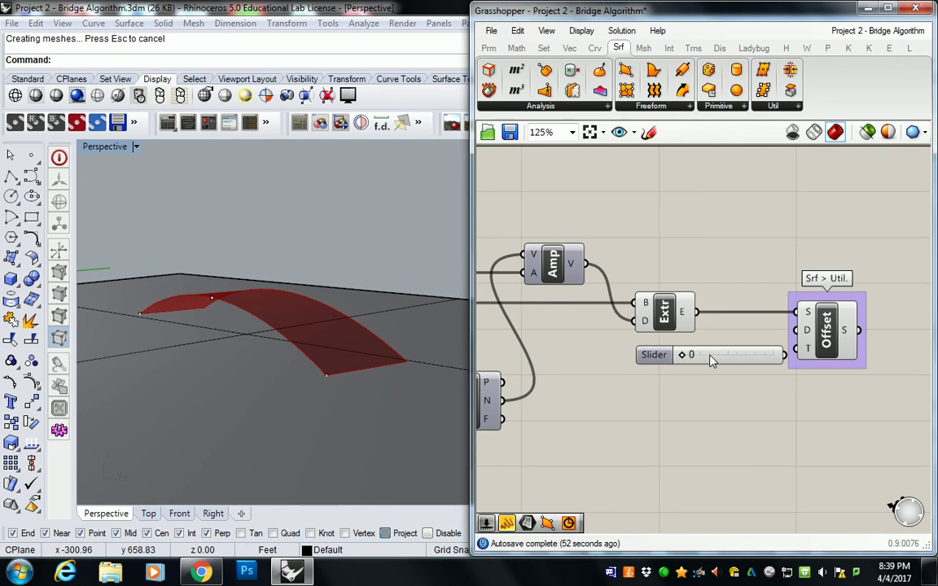
pyautogui.moveTo(711, 361); pyautogui.dragTo(669, 368)
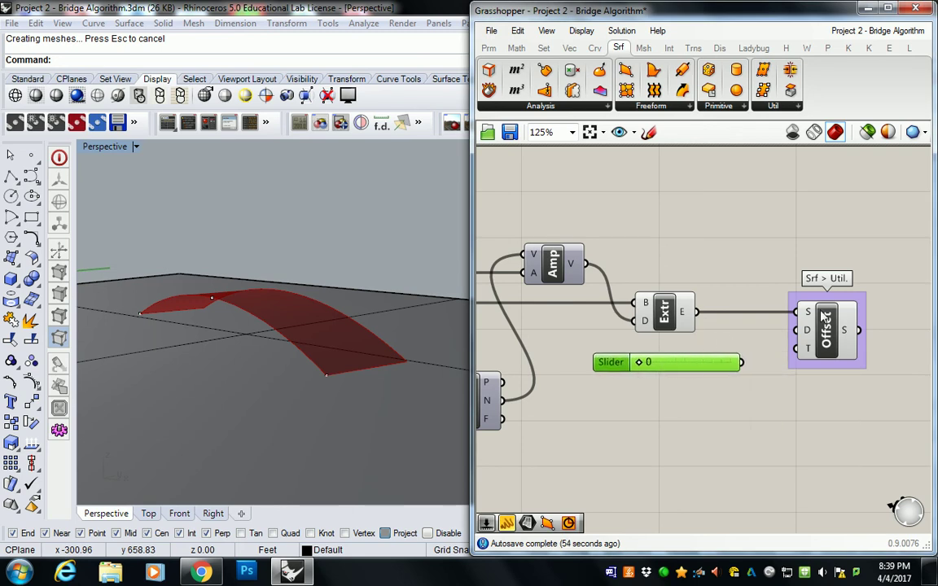
pyautogui.moveTo(825, 317); pyautogui.dragTo(897, 318)
pyautogui.click(645, 245)
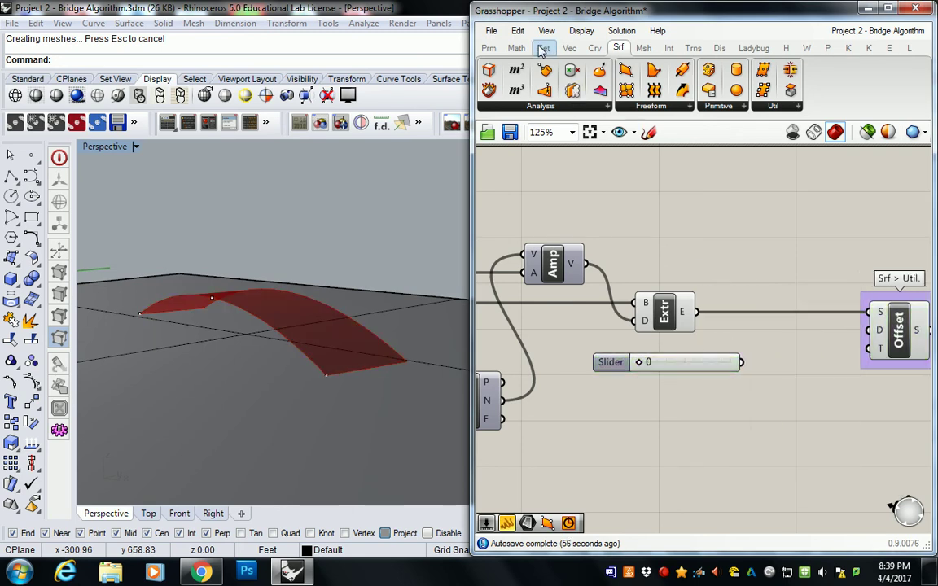
# Add a Math > Operators Division component with the slider wired into A
pyautogui.click(516, 48)
pyautogui.click(606, 106)
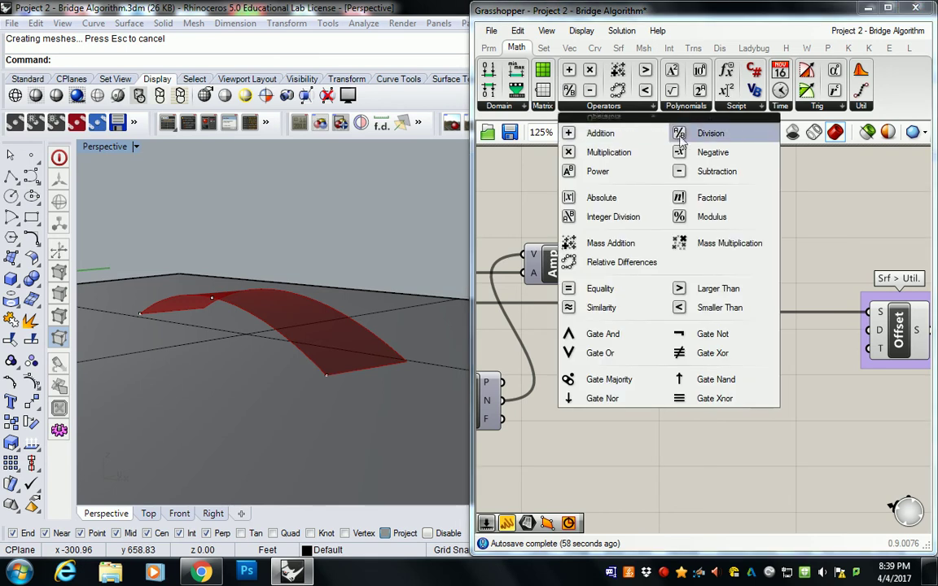
pyautogui.moveTo(680, 134); pyautogui.dragTo(818, 358)
pyautogui.moveTo(741, 361); pyautogui.dragTo(788, 349)
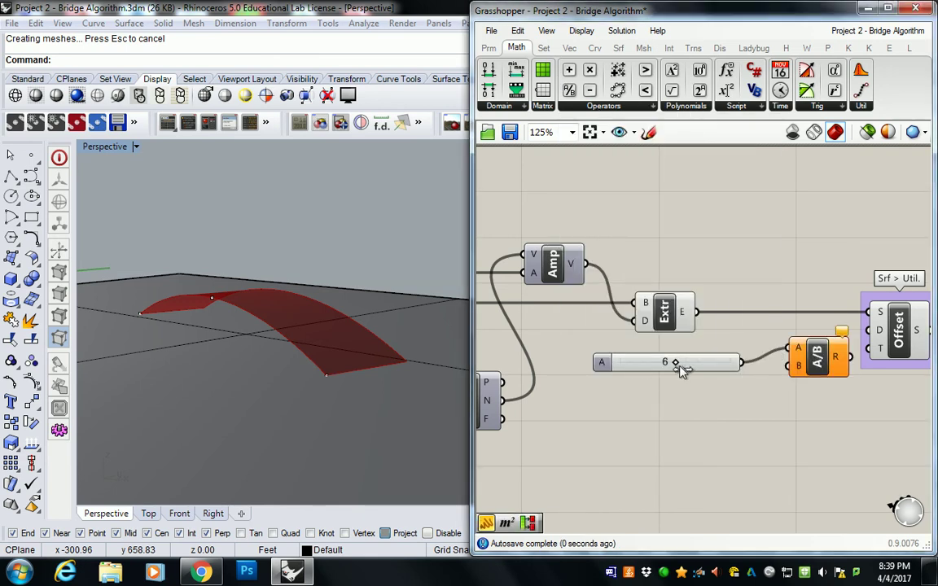
pyautogui.moveTo(683, 370); pyautogui.dragTo(676, 363)
pyautogui.click(752, 385)
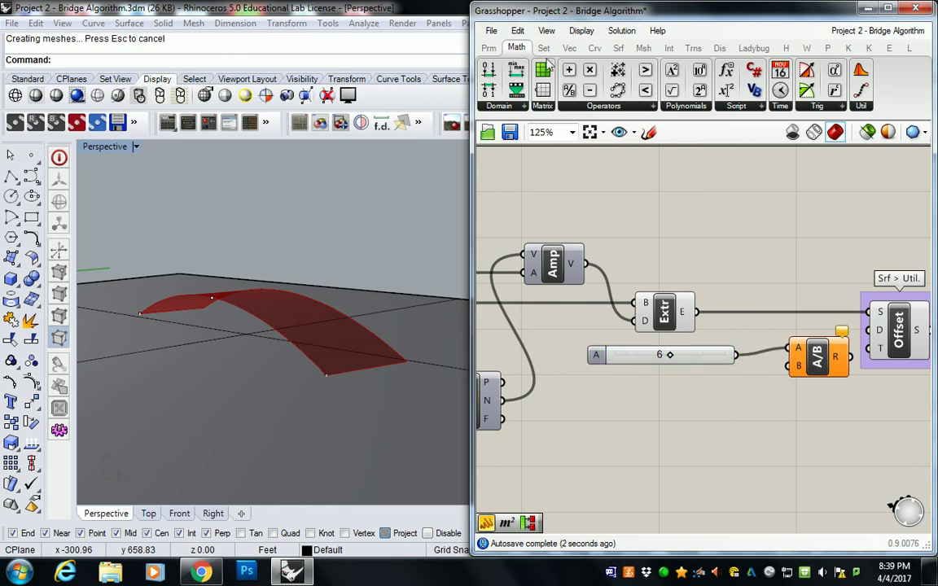
# Add a Panel containing 12 and wire it into the Division's B input
pyautogui.click(488, 48)
pyautogui.moveTo(679, 91); pyautogui.dragTo(744, 421)
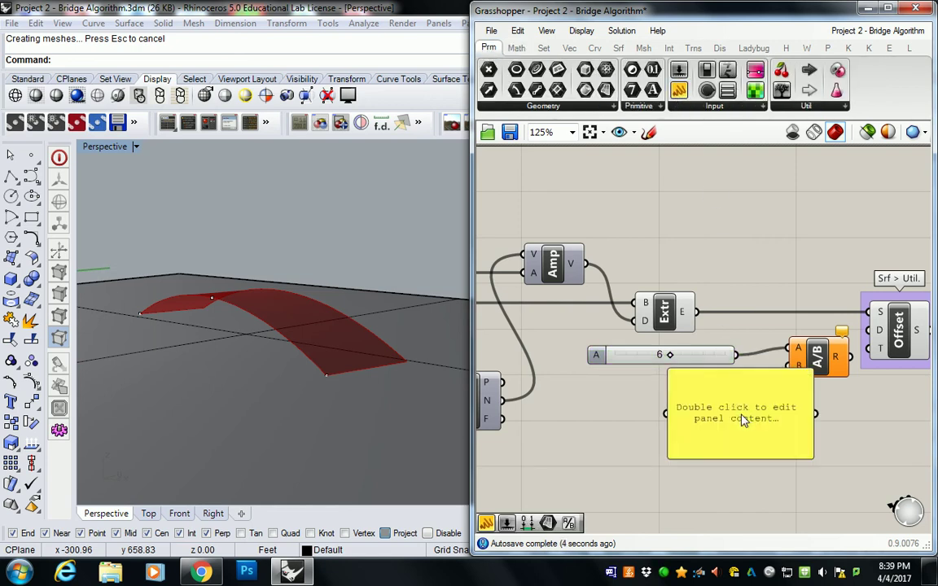
pyautogui.doubleClick(744, 420)
pyautogui.write('12')
pyautogui.click(820, 457)
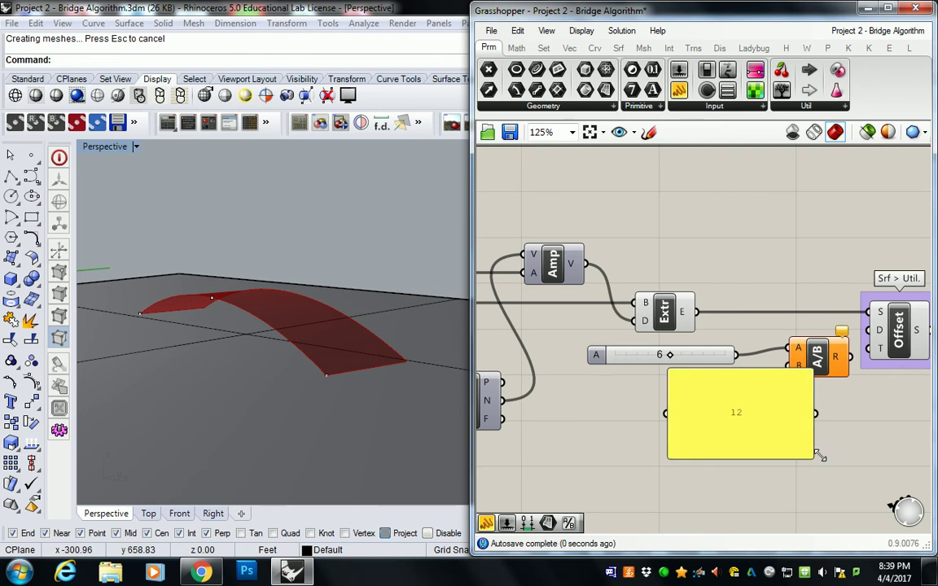
pyautogui.moveTo(820, 457); pyautogui.dragTo(788, 367)
pyautogui.moveTo(818, 356); pyautogui.dragTo(787, 364)
pyautogui.moveTo(804, 366)
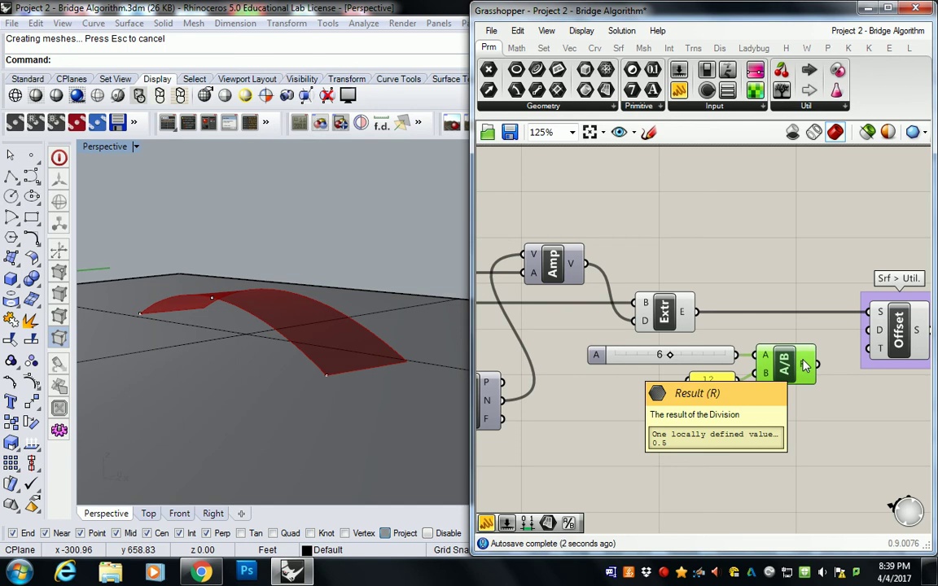
# Feed the Division result R into Offset's D input, giving a 0.5 offset
pyautogui.moveTo(820, 372); pyautogui.dragTo(753, 376, button='right')
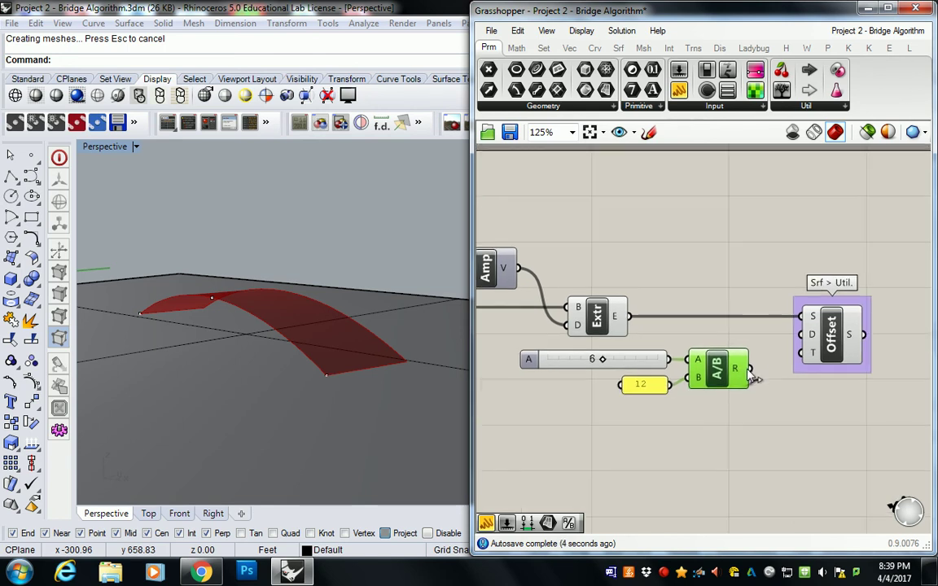
pyautogui.moveTo(751, 370); pyautogui.dragTo(802, 334)
pyautogui.moveTo(356, 368); pyautogui.dragTo(318, 385, button='right')
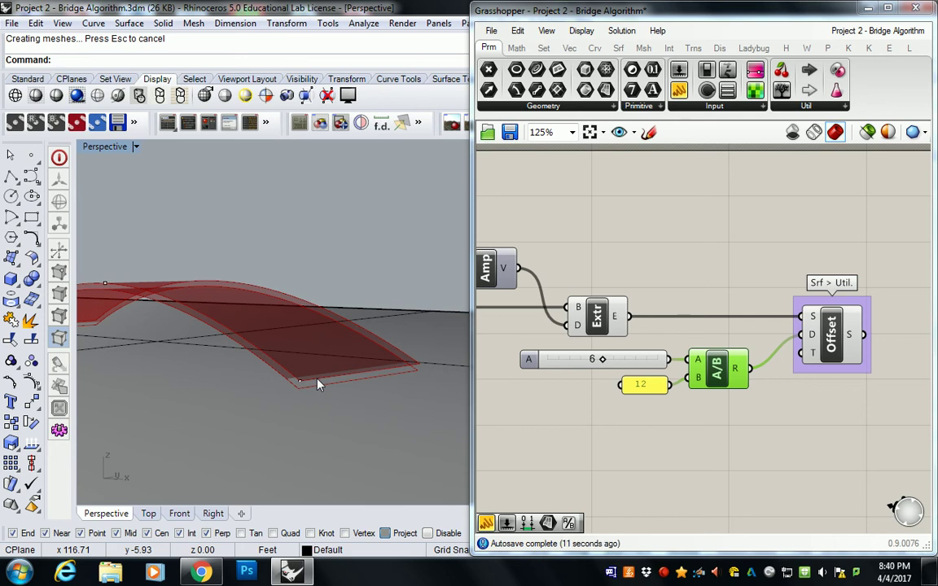
pyautogui.moveTo(843, 335); pyautogui.dragTo(798, 313, button='right')
pyautogui.moveTo(798, 313); pyautogui.dragTo(828, 311)
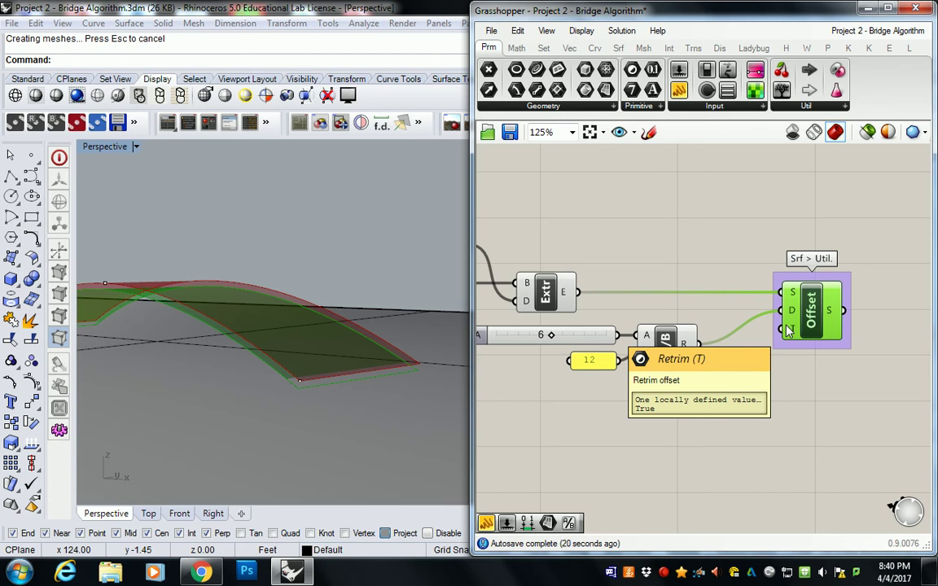
pyautogui.click(727, 271)
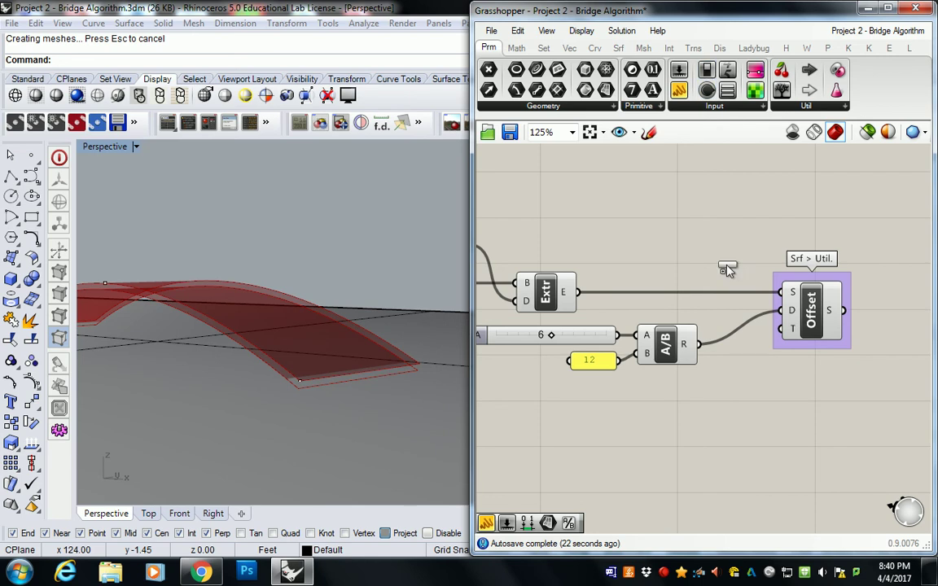
pyautogui.moveTo(727, 270); pyautogui.dragTo(781, 329)
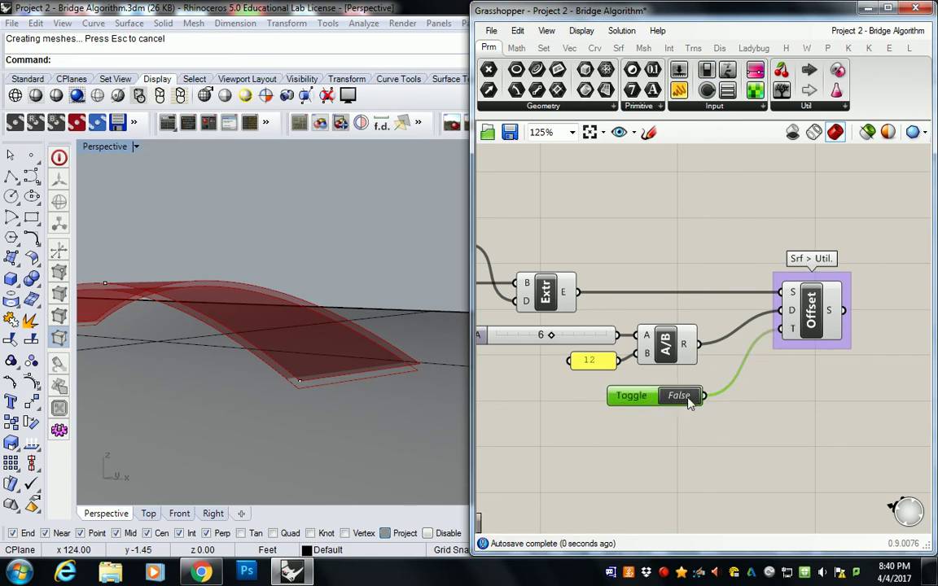
pyautogui.click(758, 387)
pyautogui.moveTo(793, 329)
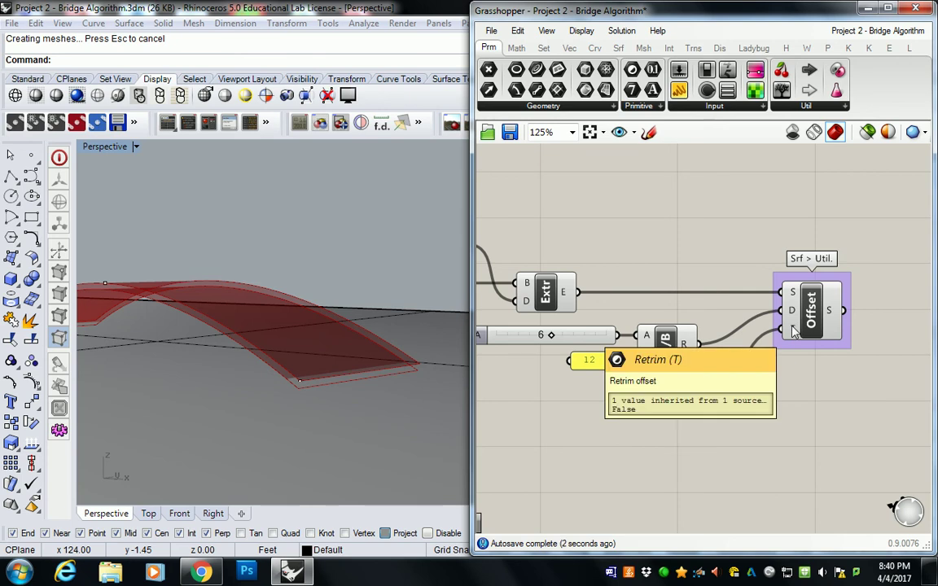
pyautogui.click(827, 314)
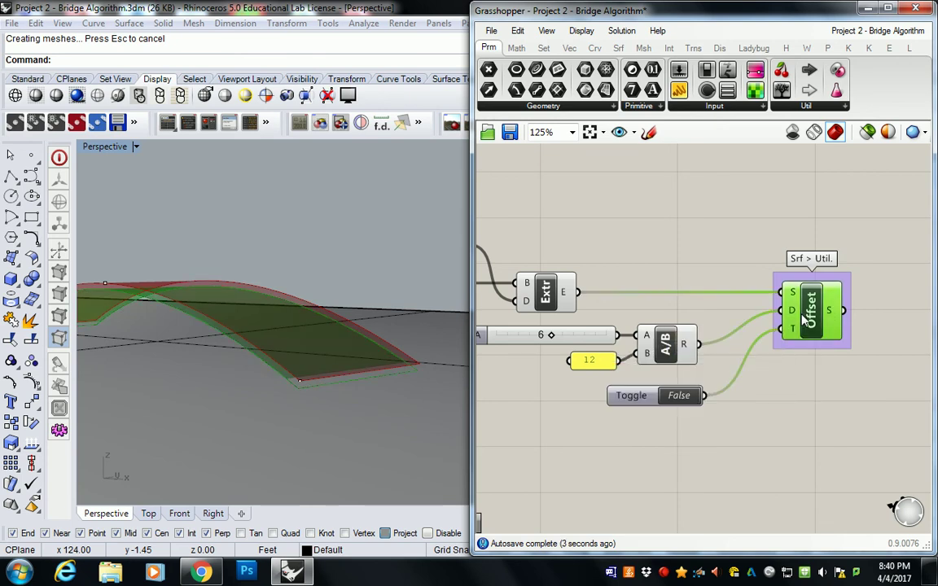
pyautogui.click(689, 245)
pyautogui.click(648, 396)
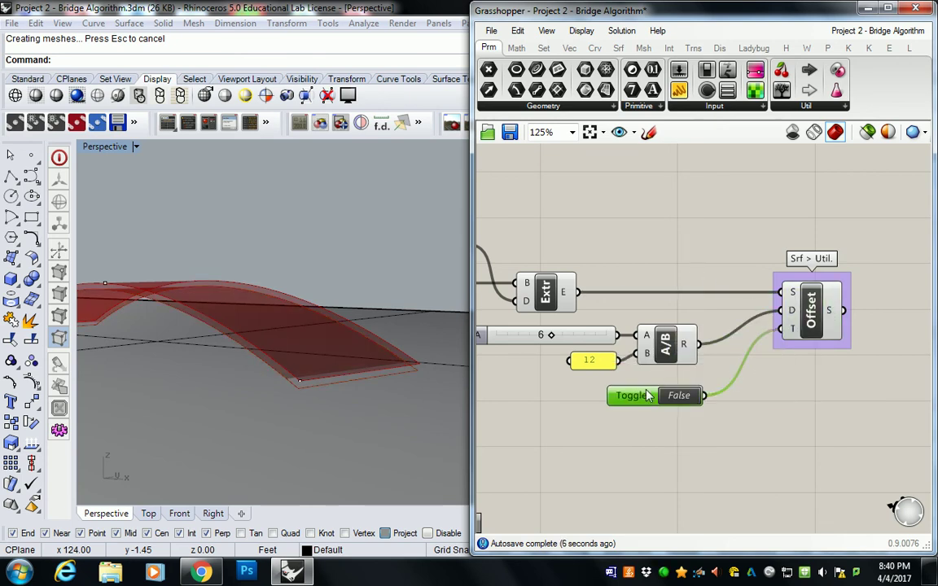
pyautogui.press('Delete')
pyautogui.moveTo(737, 367); pyautogui.dragTo(683, 345, button='right')
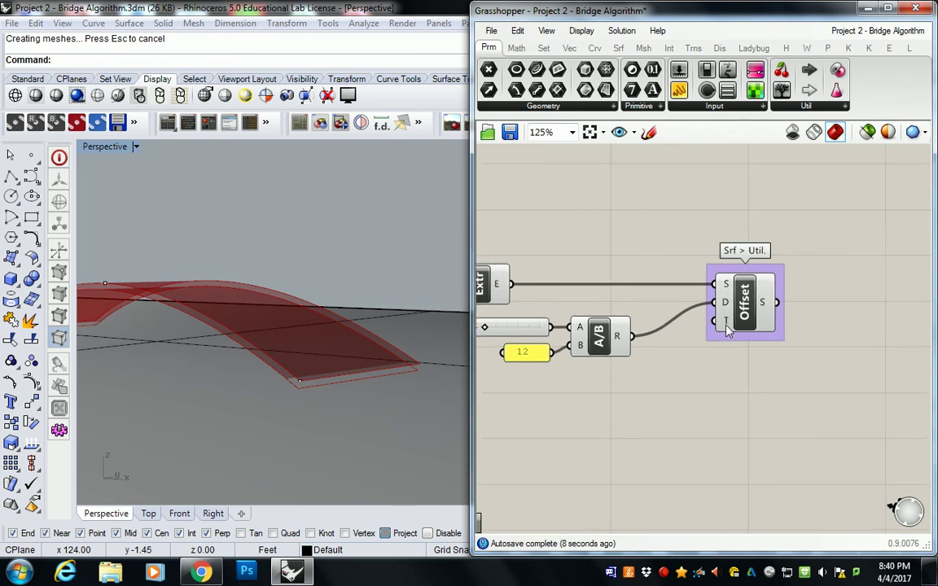
pyautogui.moveTo(727, 326)
pyautogui.moveTo(805, 300); pyautogui.dragTo(784, 291, button='right')
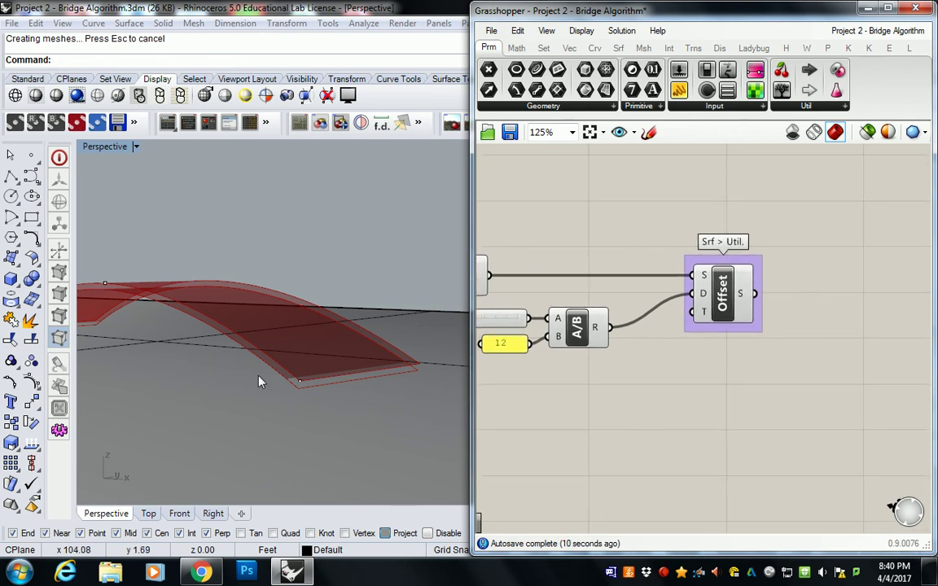
pyautogui.moveTo(260, 379); pyautogui.dragTo(261, 319, button='right')
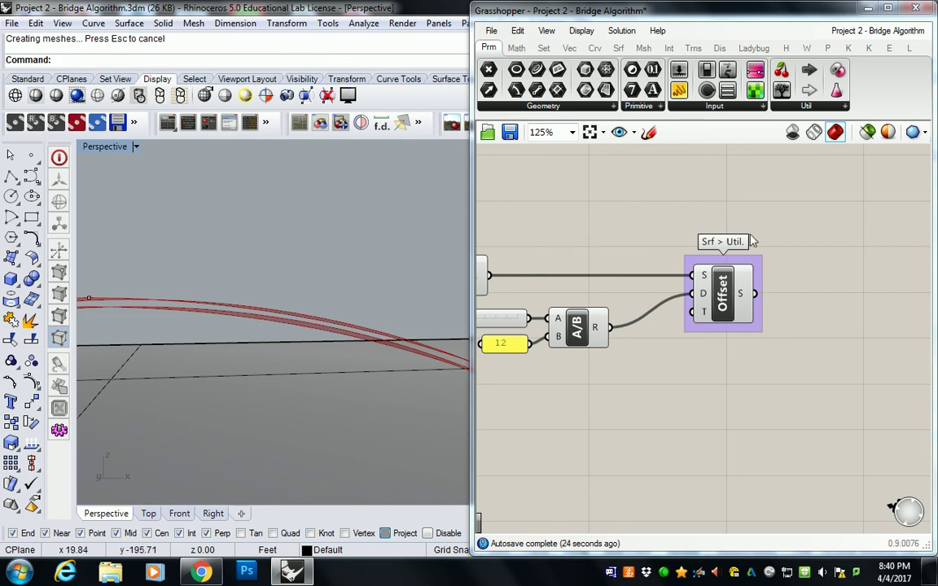
# Add a Deconstruct Brep fed by the extruded surface from Extr
pyautogui.moveTo(778, 273); pyautogui.dragTo(730, 281, button='right')
pyautogui.moveTo(508, 265); pyautogui.dragTo(646, 256, button='right')
pyautogui.scroll(-1, 647, 255)
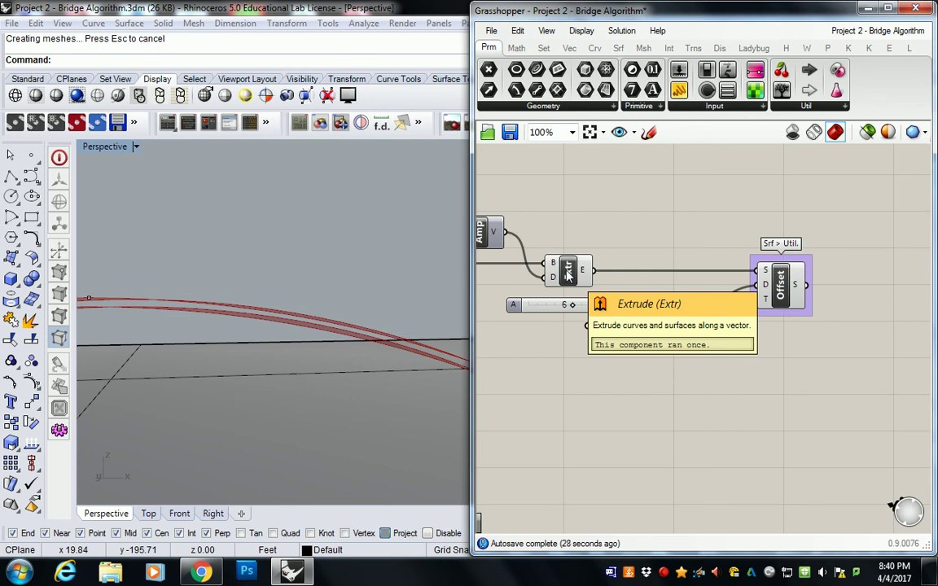
pyautogui.click(617, 50)
pyautogui.click(543, 107)
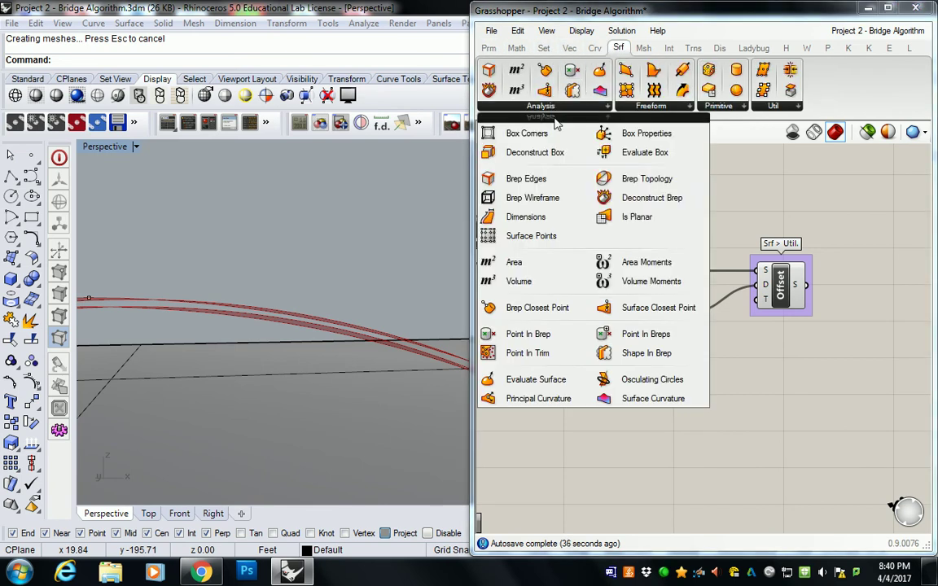
pyautogui.click(644, 209)
pyautogui.click(704, 222)
pyautogui.moveTo(592, 269); pyautogui.dragTo(668, 224)
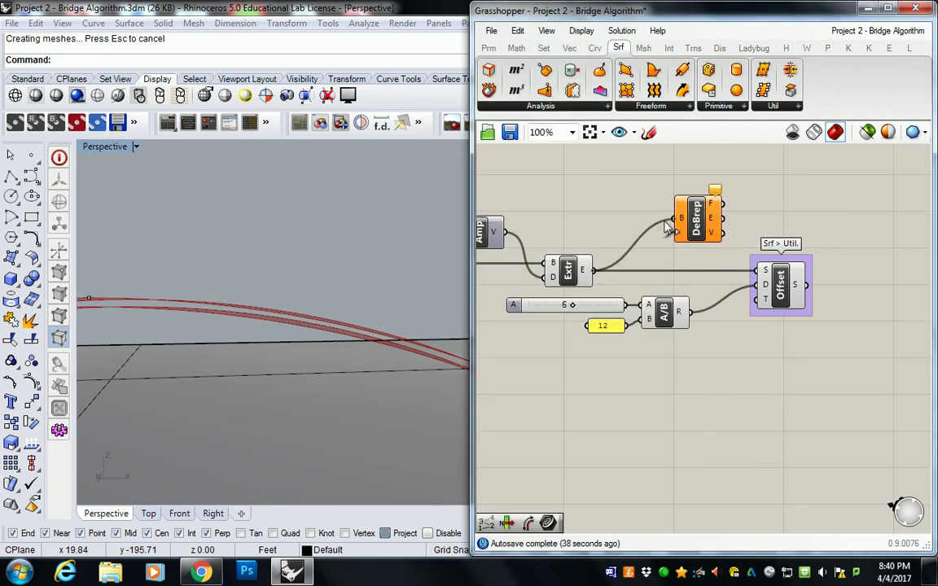
# Add a second Deconstruct Brep fed by Offset's S output and inspect its four edges
pyautogui.moveTo(667, 228); pyautogui.dragTo(615, 251, button='right')
pyautogui.moveTo(647, 246); pyautogui.dragTo(817, 285)
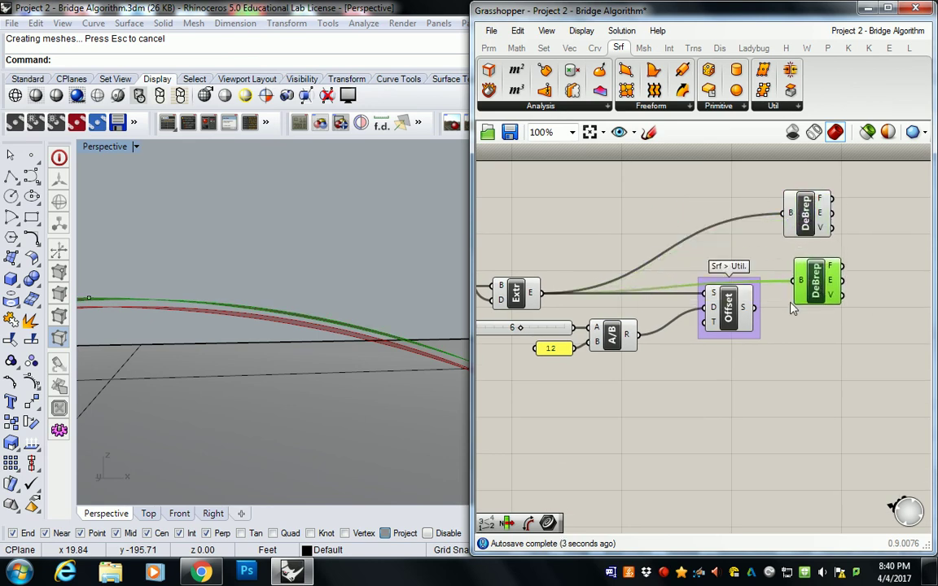
pyautogui.moveTo(754, 308); pyautogui.dragTo(802, 312)
pyautogui.click(822, 274)
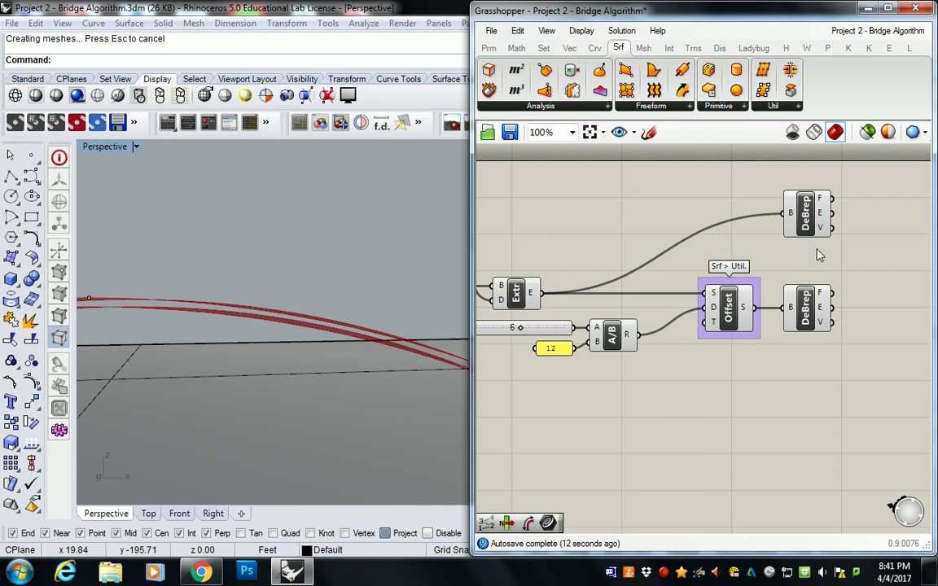
pyautogui.moveTo(821, 216)
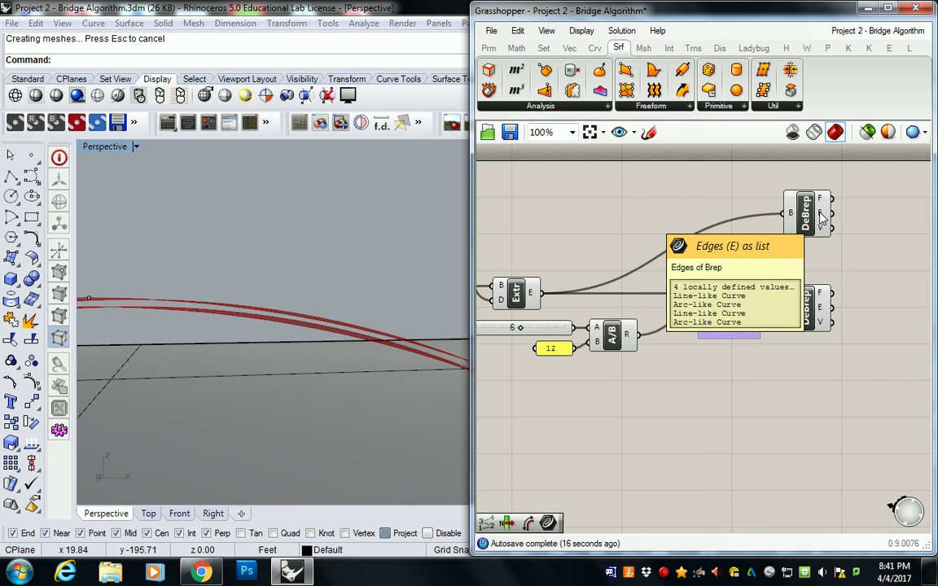
pyautogui.moveTo(785, 211); pyautogui.dragTo(618, 221, button='right')
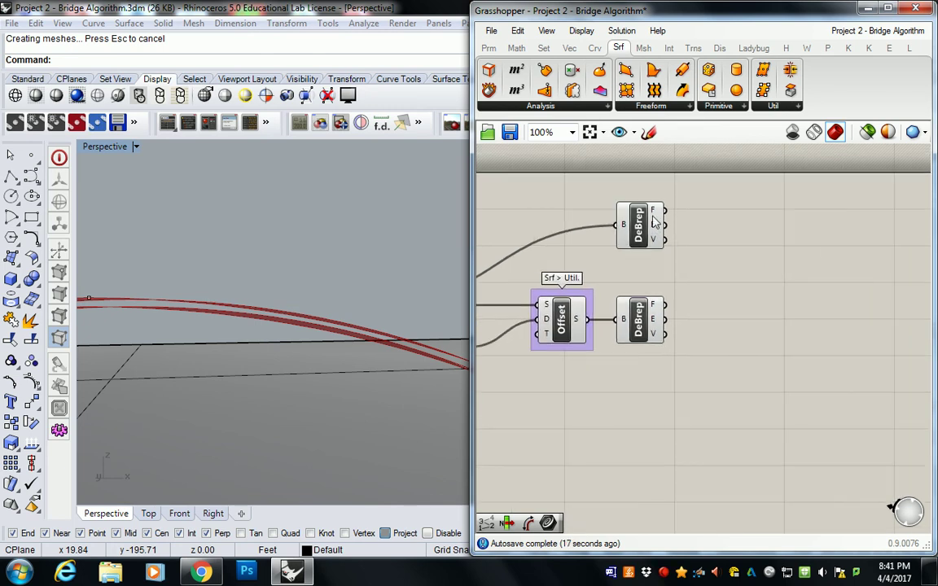
# Add a Freeform Ruled Surface with upper DeBrep edges as A and lower DeBrep edges as B
pyautogui.click(665, 110)
pyautogui.click(756, 200)
pyautogui.click(743, 283)
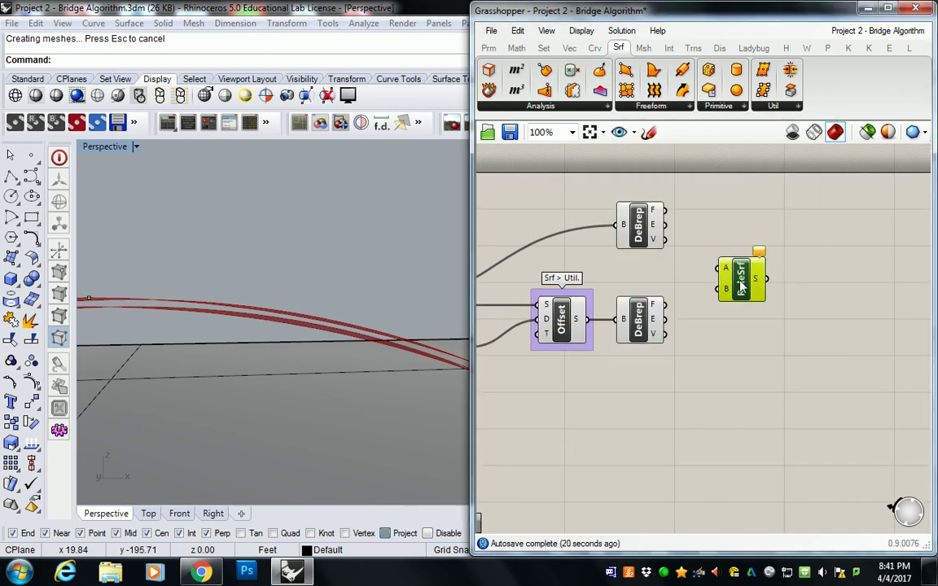
pyautogui.moveTo(666, 225); pyautogui.dragTo(720, 268)
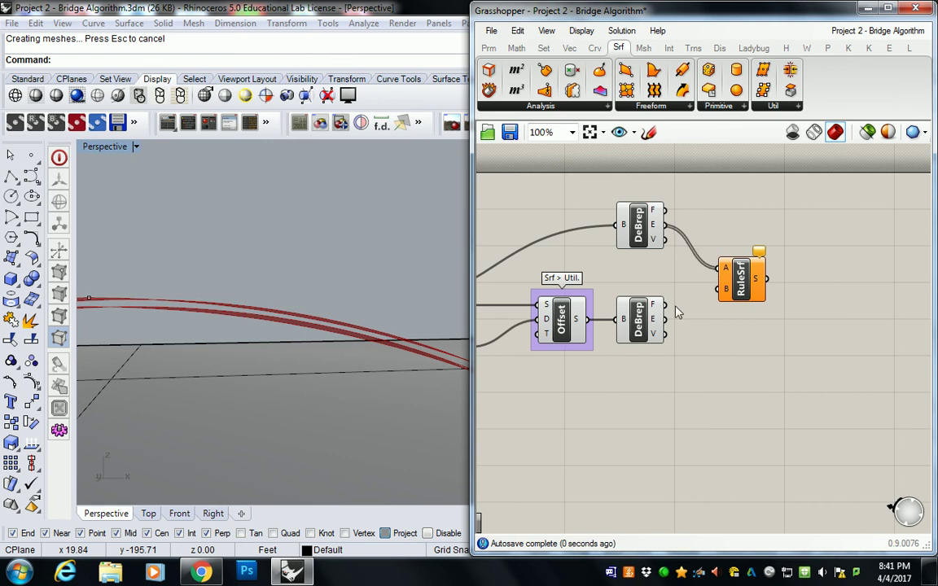
pyautogui.moveTo(666, 318); pyautogui.dragTo(718, 289)
pyautogui.moveTo(305, 272); pyautogui.dragTo(210, 316, button='right')
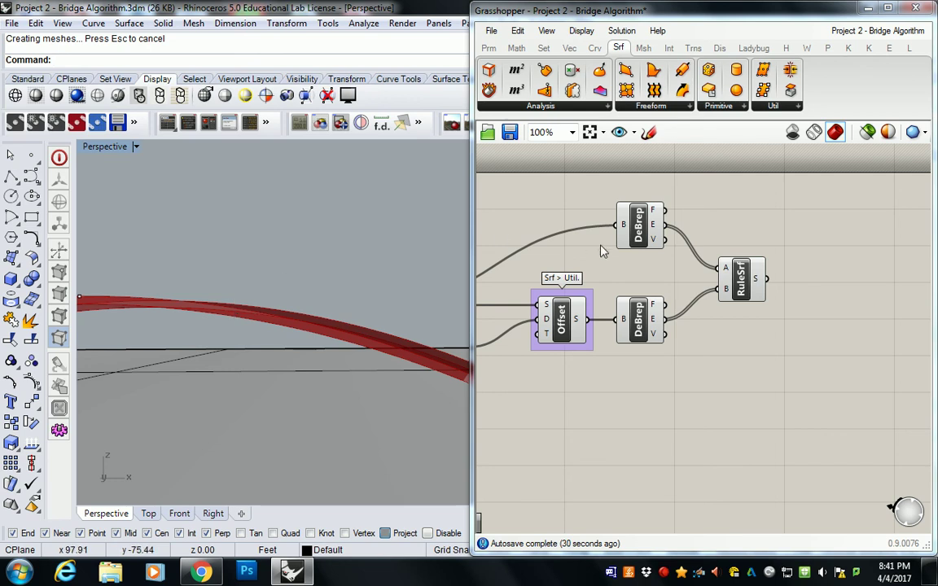
pyautogui.click(737, 279)
pyautogui.moveTo(363, 227); pyautogui.dragTo(262, 268, button='right')
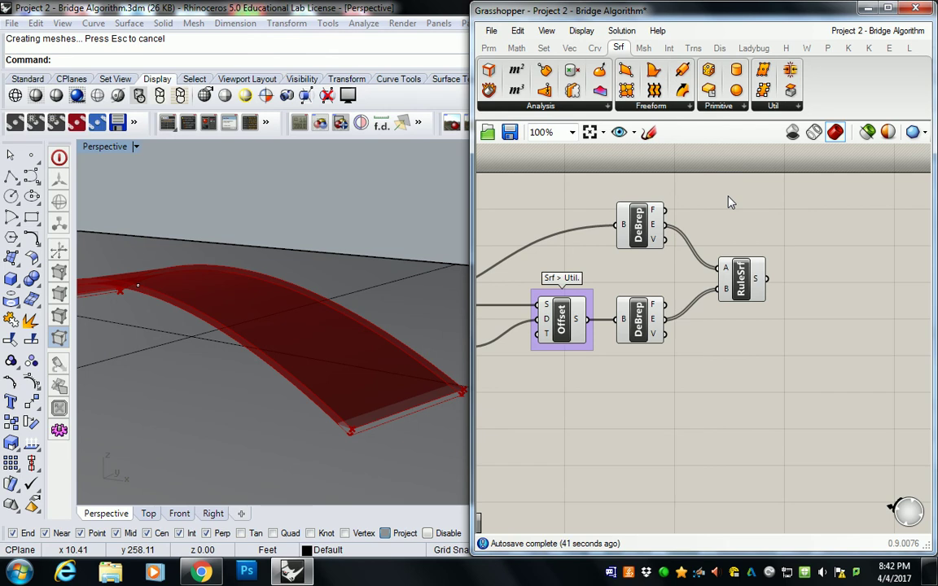
pyautogui.moveTo(741, 205); pyautogui.dragTo(716, 210, button='right')
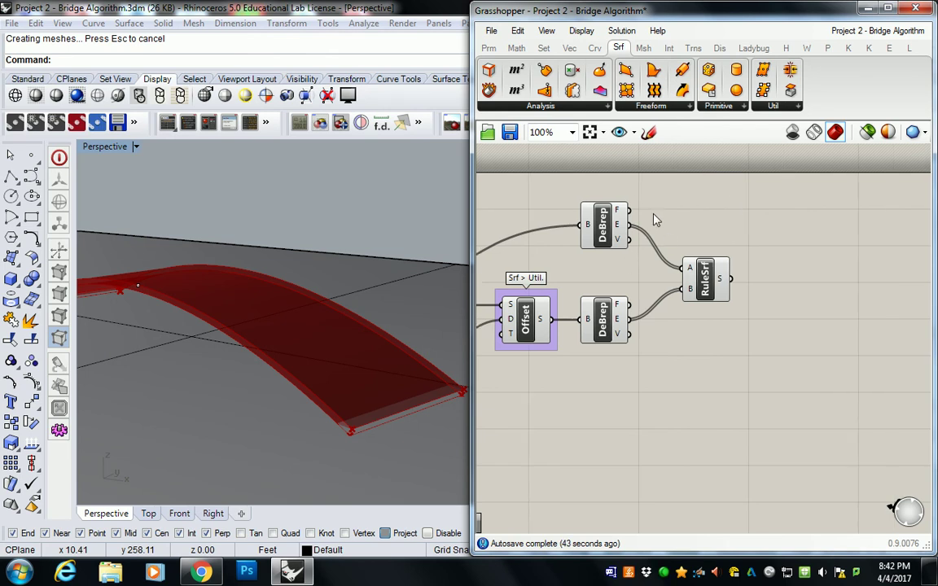
pyautogui.moveTo(656, 219); pyautogui.dragTo(733, 236, button='right')
pyautogui.scroll(-3, 613, 268)
pyautogui.scroll(1, 711, 313)
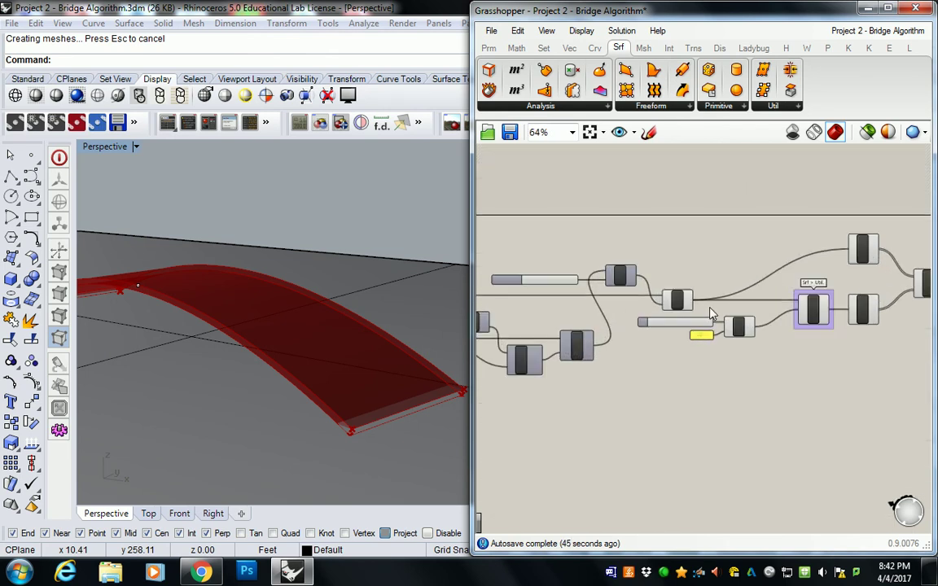
pyautogui.scroll(2, 711, 314)
pyautogui.moveTo(755, 279); pyautogui.dragTo(617, 298, button='right')
pyautogui.moveTo(886, 252); pyautogui.dragTo(766, 255, button='right')
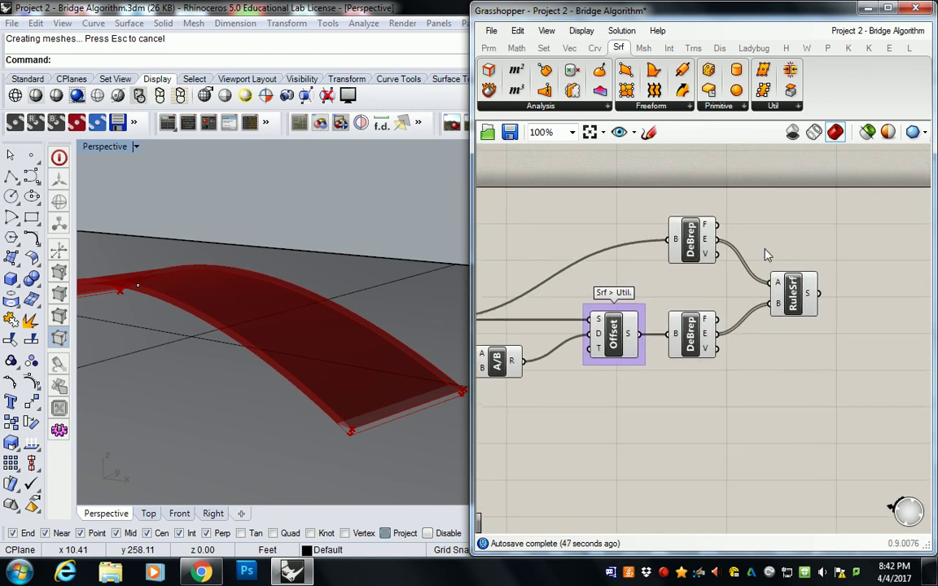
pyautogui.moveTo(710, 228)
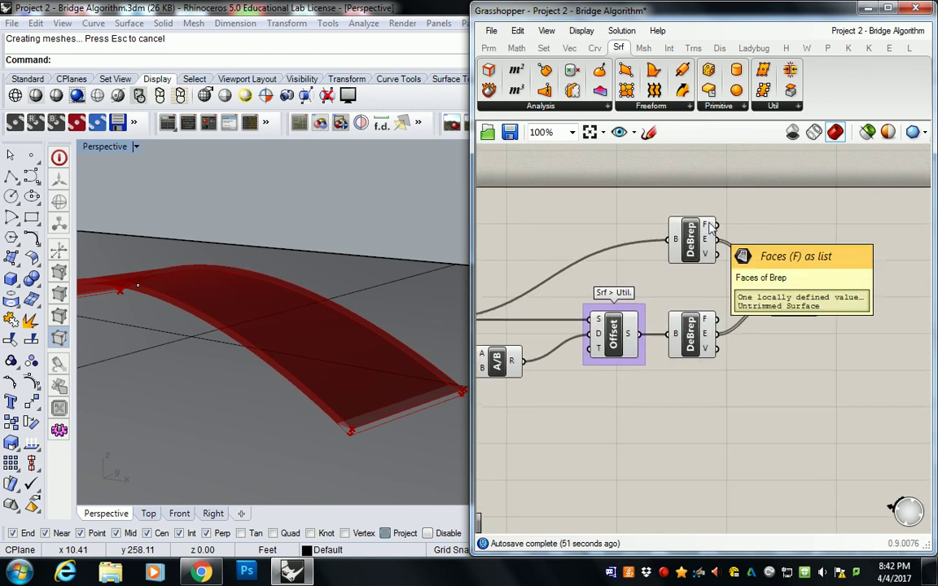
pyautogui.moveTo(773, 277); pyautogui.dragTo(688, 279, button='right')
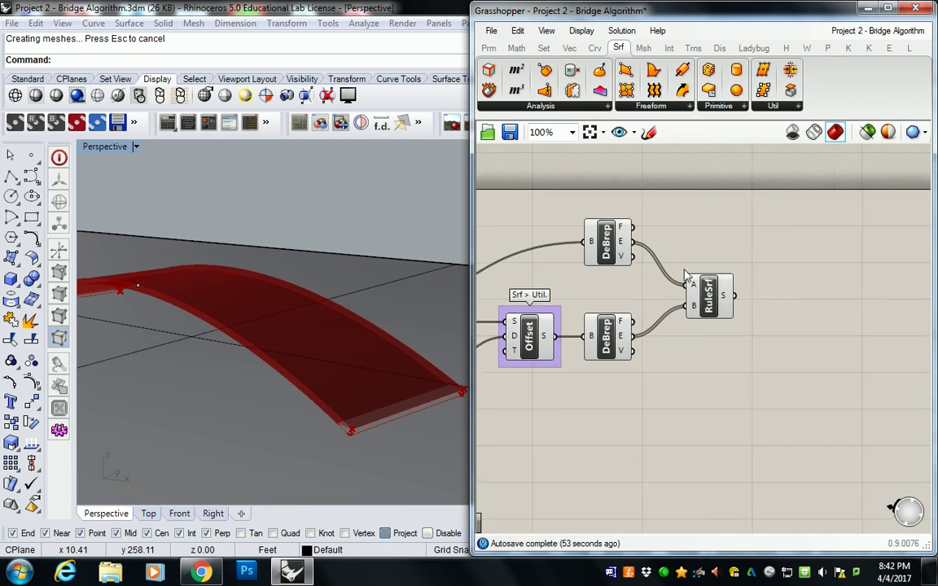
# Add an Intersect > Shape Solid Union taking RuleSrf S and both DeBrep faces in B
pyautogui.click(670, 48)
pyautogui.click(759, 107)
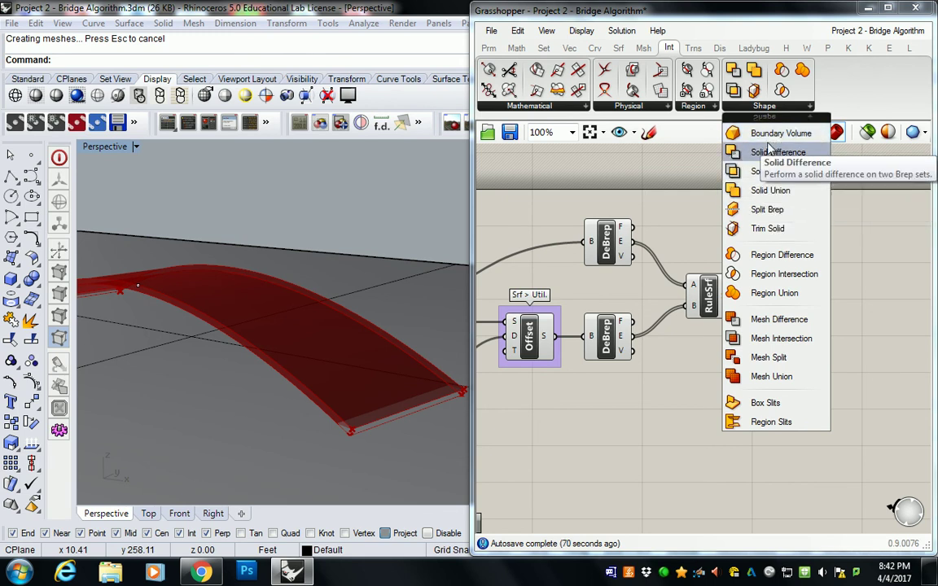
pyautogui.moveTo(772, 190); pyautogui.dragTo(820, 291)
pyautogui.click(774, 294)
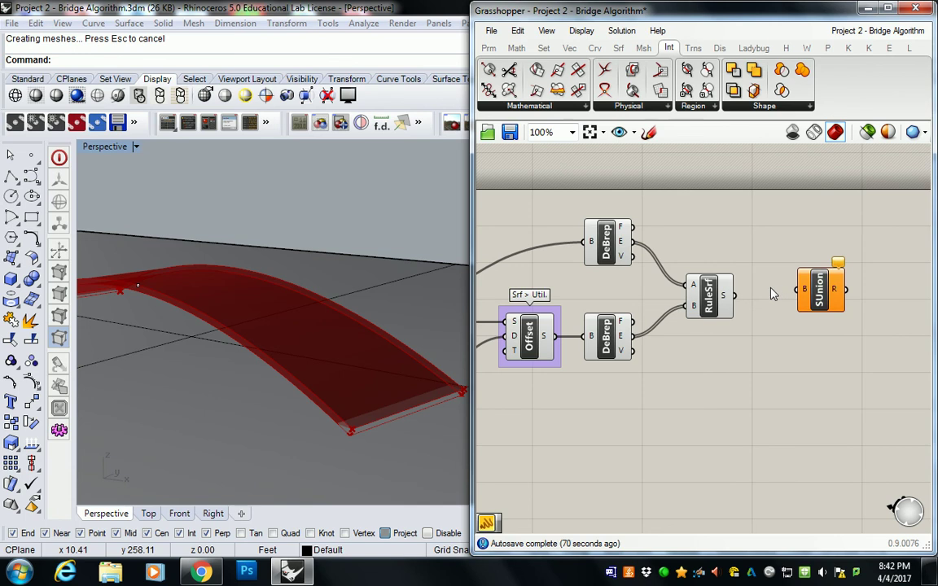
pyautogui.moveTo(733, 295); pyautogui.dragTo(796, 292)
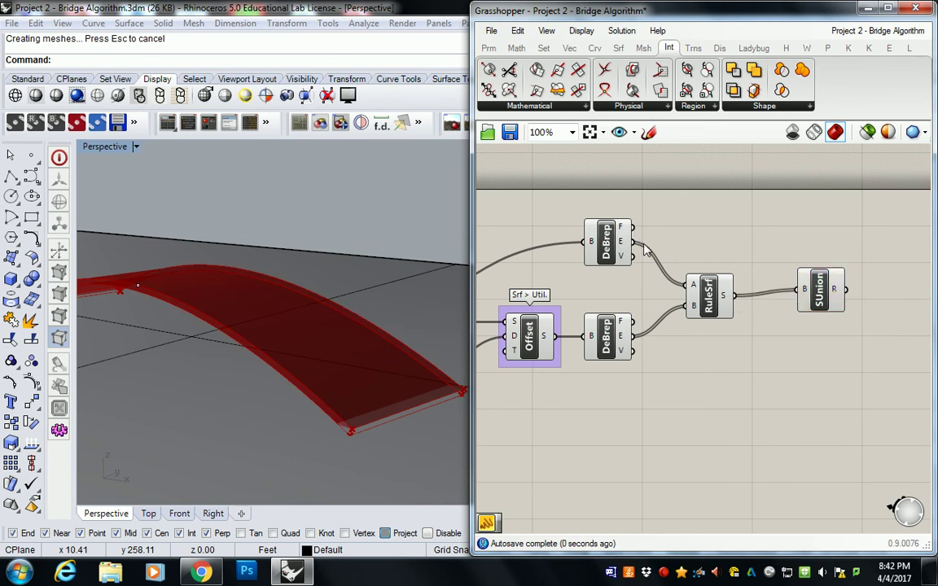
pyautogui.keyDown('shift'); pyautogui.moveTo(633, 227); pyautogui.dragTo(793, 292); pyautogui.keyUp('shift')
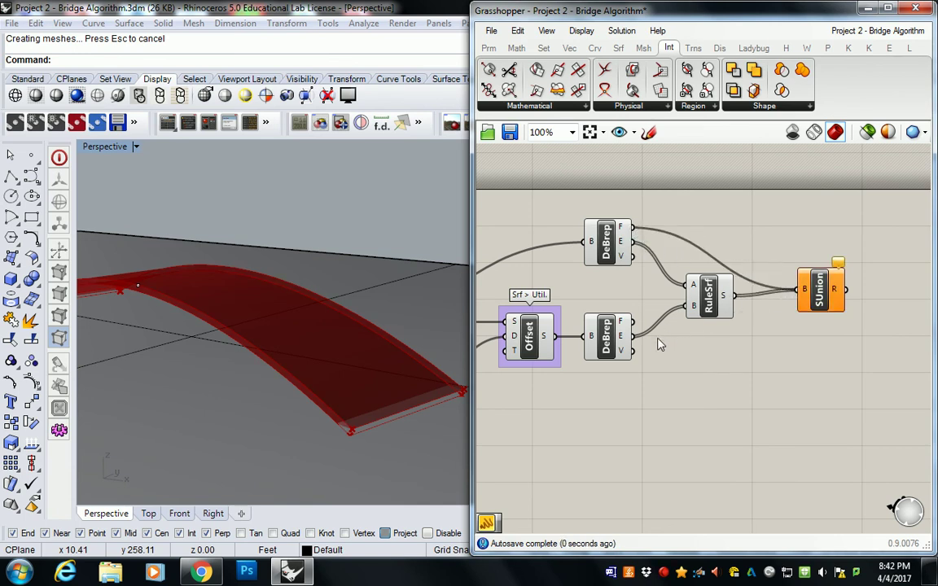
pyautogui.keyDown('shift'); pyautogui.moveTo(632, 335); pyautogui.dragTo(788, 299); pyautogui.keyUp('shift')
pyautogui.keyDown('shift'); pyautogui.moveTo(632, 322); pyautogui.dragTo(787, 252); pyautogui.keyUp('shift')
pyautogui.click(821, 294)
# Swap Solid Union for Boundary Volume fed by RuleSrf S and both DeBrep F outputs
pyautogui.press('Delete')
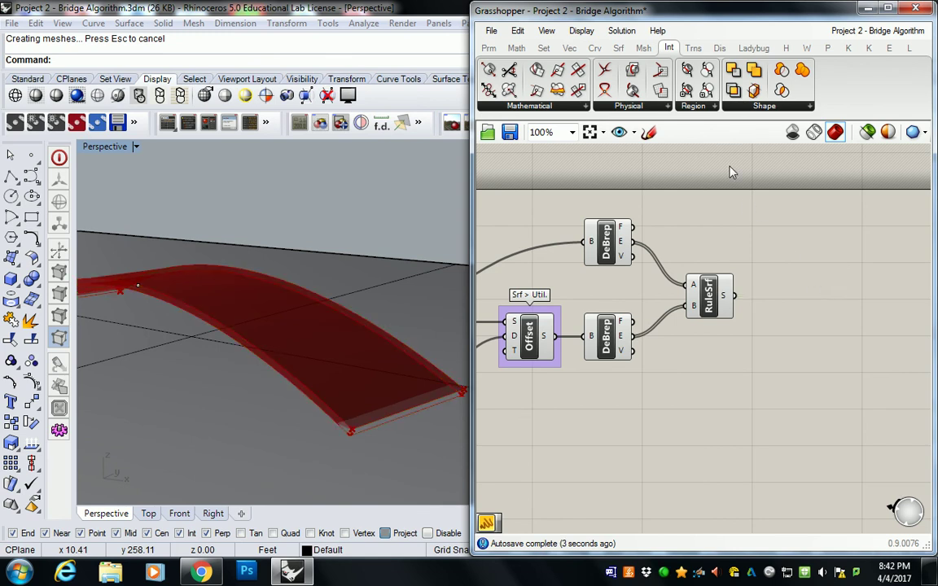
pyautogui.click(765, 107)
pyautogui.click(775, 140)
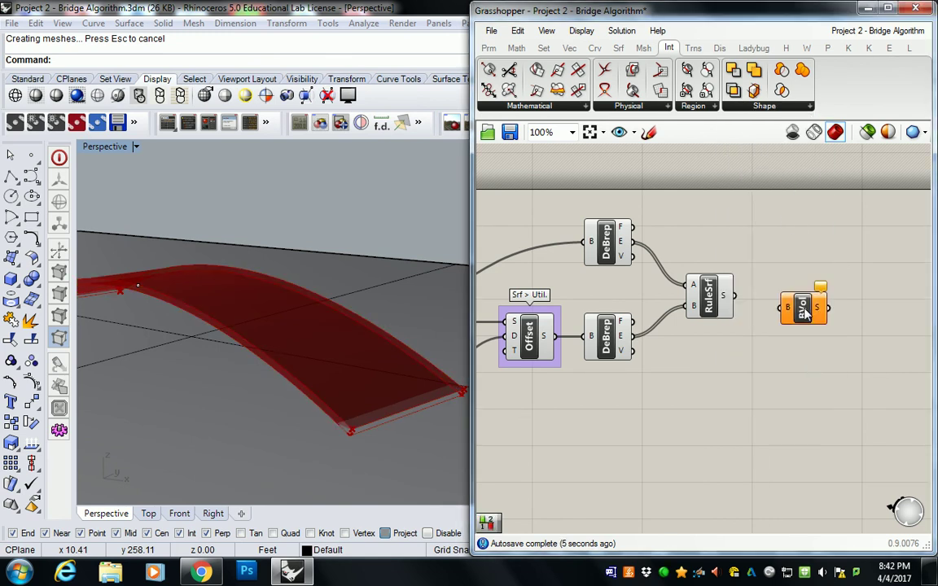
pyautogui.click(809, 298)
pyautogui.moveTo(733, 295); pyautogui.dragTo(778, 302)
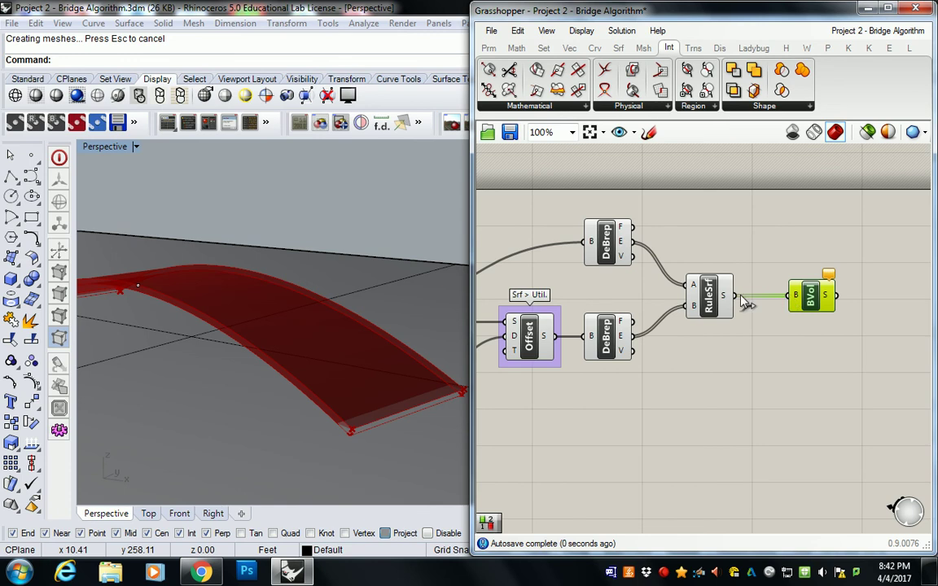
pyautogui.keyDown('shift'); pyautogui.moveTo(634, 226); pyautogui.dragTo(788, 300); pyautogui.keyUp('shift')
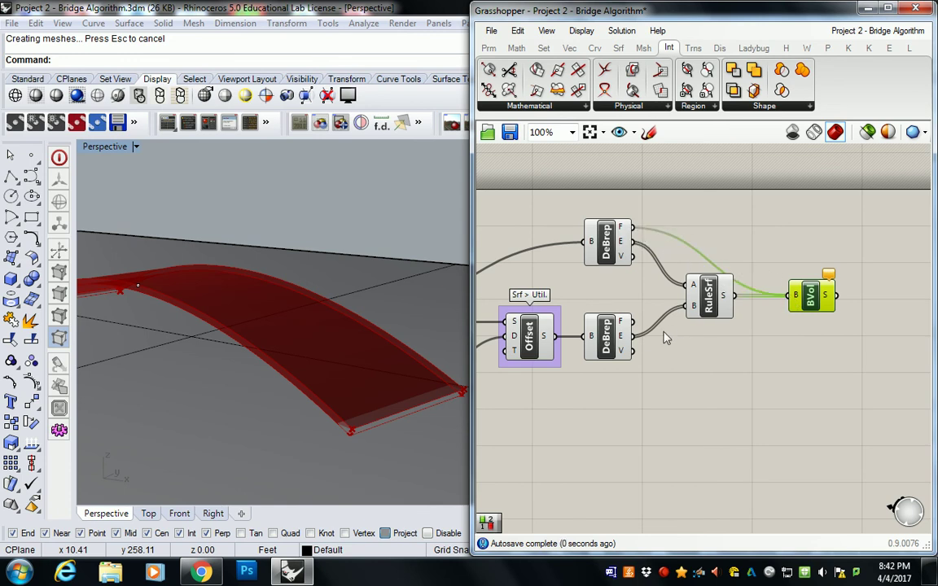
pyautogui.keyDown('shift'); pyautogui.moveTo(635, 323); pyautogui.dragTo(825, 316); pyautogui.keyUp('shift')
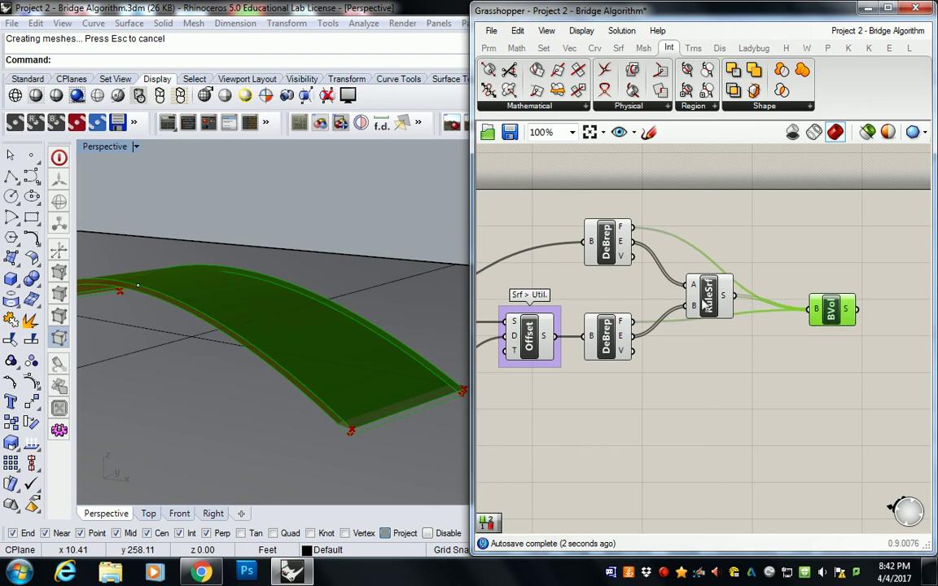
# Rearrange the Ruled Surface and Boundary Volume components to tidy the wires
pyautogui.moveTo(703, 304); pyautogui.dragTo(669, 293)
pyautogui.moveTo(831, 316); pyautogui.dragTo(809, 312)
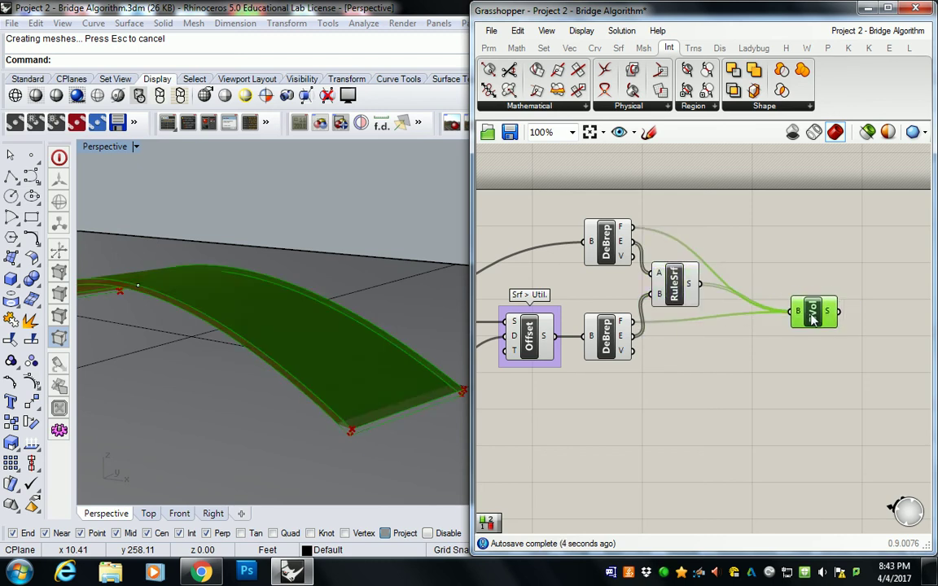
pyautogui.click(863, 277)
# Preview the Boundary Volume solid and orbit the Perspective view around the closed bridge deck
pyautogui.scroll(-5, 896, 261)
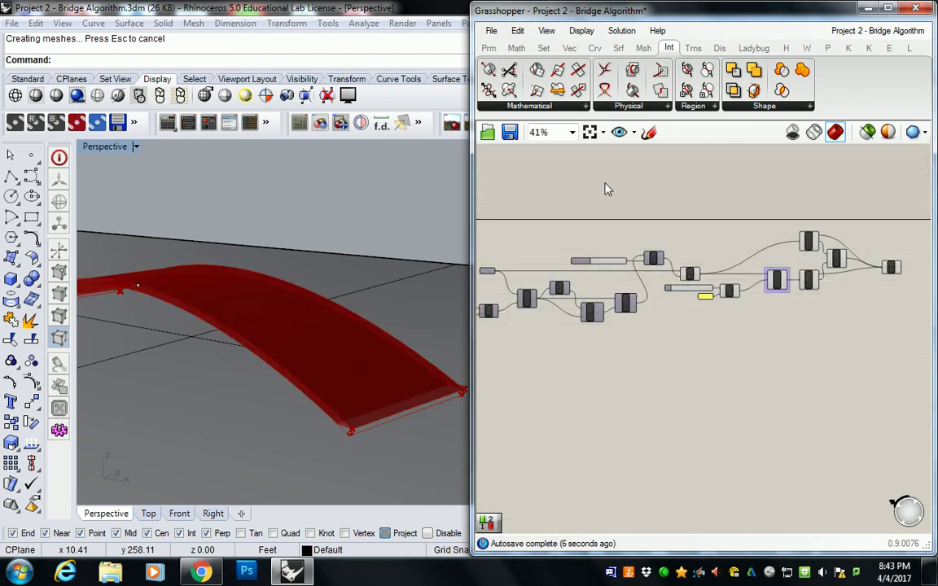
pyautogui.moveTo(604, 183); pyautogui.dragTo(855, 327)
pyautogui.moveTo(612, 184); pyautogui.dragTo(848, 370)
pyautogui.press('space')
pyautogui.click(890, 220)
pyautogui.click(890, 220)
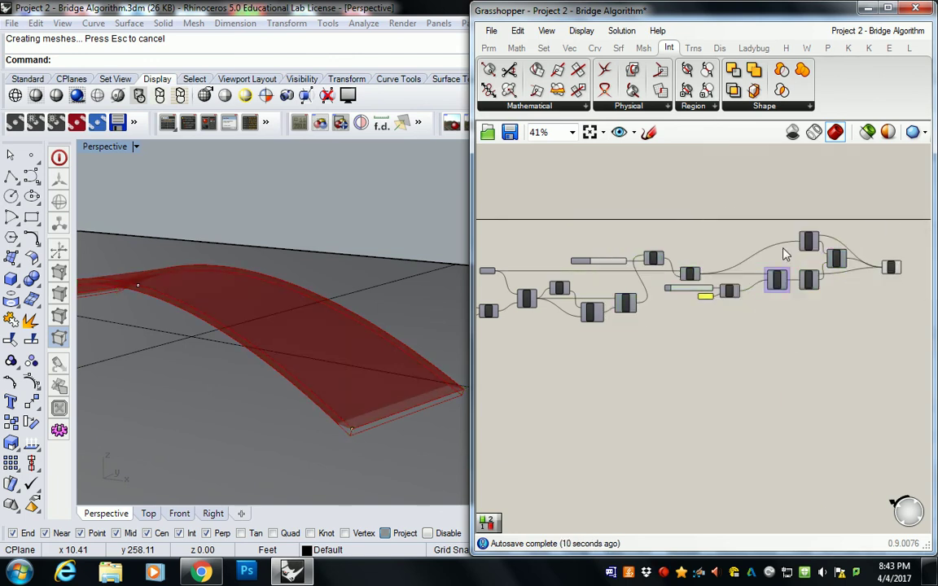
pyautogui.scroll(5, 839, 293)
pyautogui.moveTo(300, 345); pyautogui.dragTo(362, 316, button='right')
pyautogui.click(839, 234)
pyautogui.moveTo(370, 355); pyautogui.dragTo(317, 310, button='right')
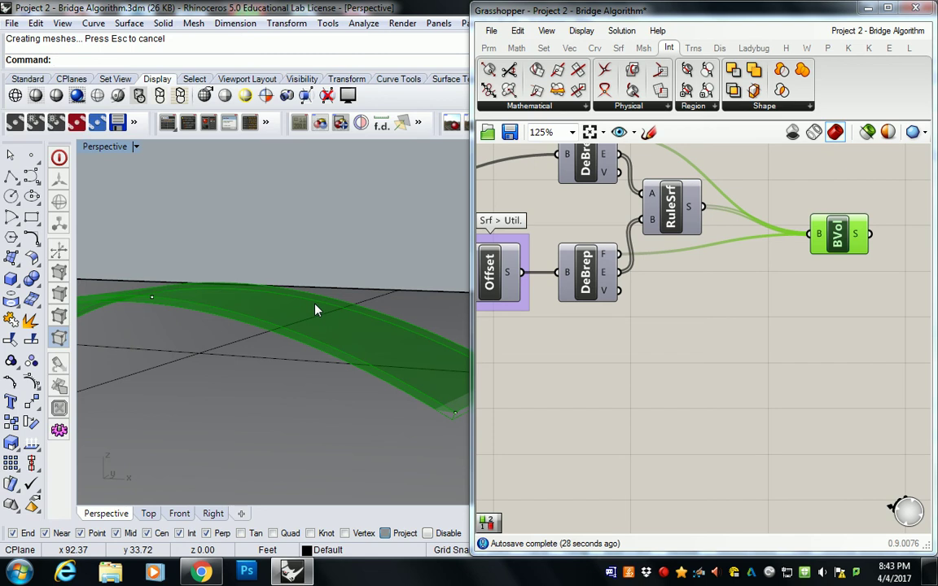
# Zoom the canvas to 80% and widen the Grasshopper window leftward to show the whole definition
pyautogui.scroll(-3, 702, 269)
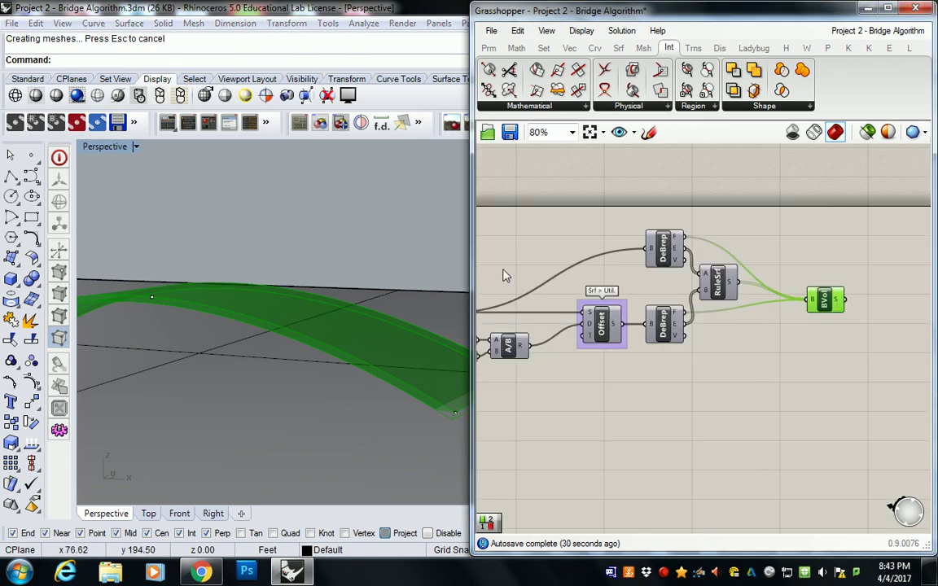
pyautogui.moveTo(471, 261); pyautogui.dragTo(305, 260)
pyautogui.moveTo(197, 266); pyautogui.dragTo(218, 296, button='right')
pyautogui.click(369, 218)
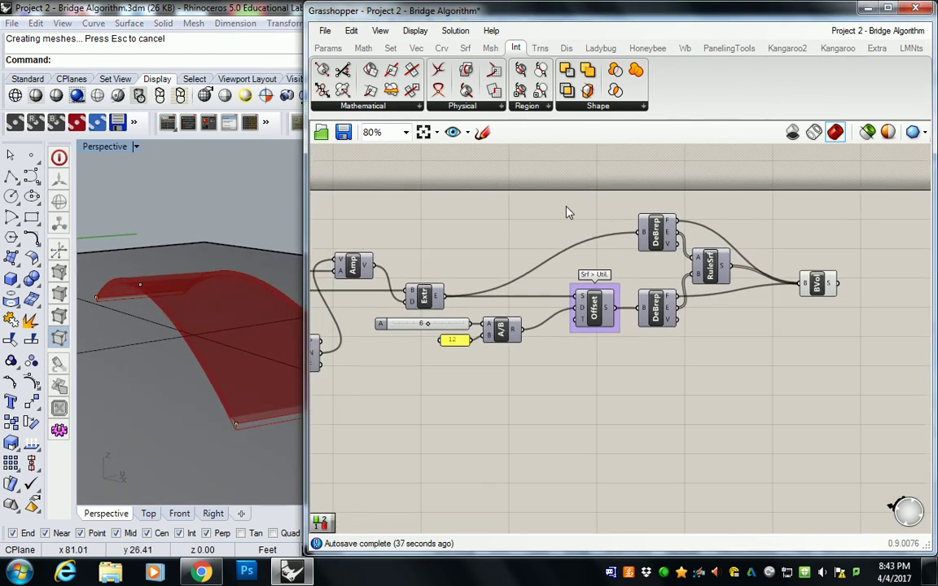